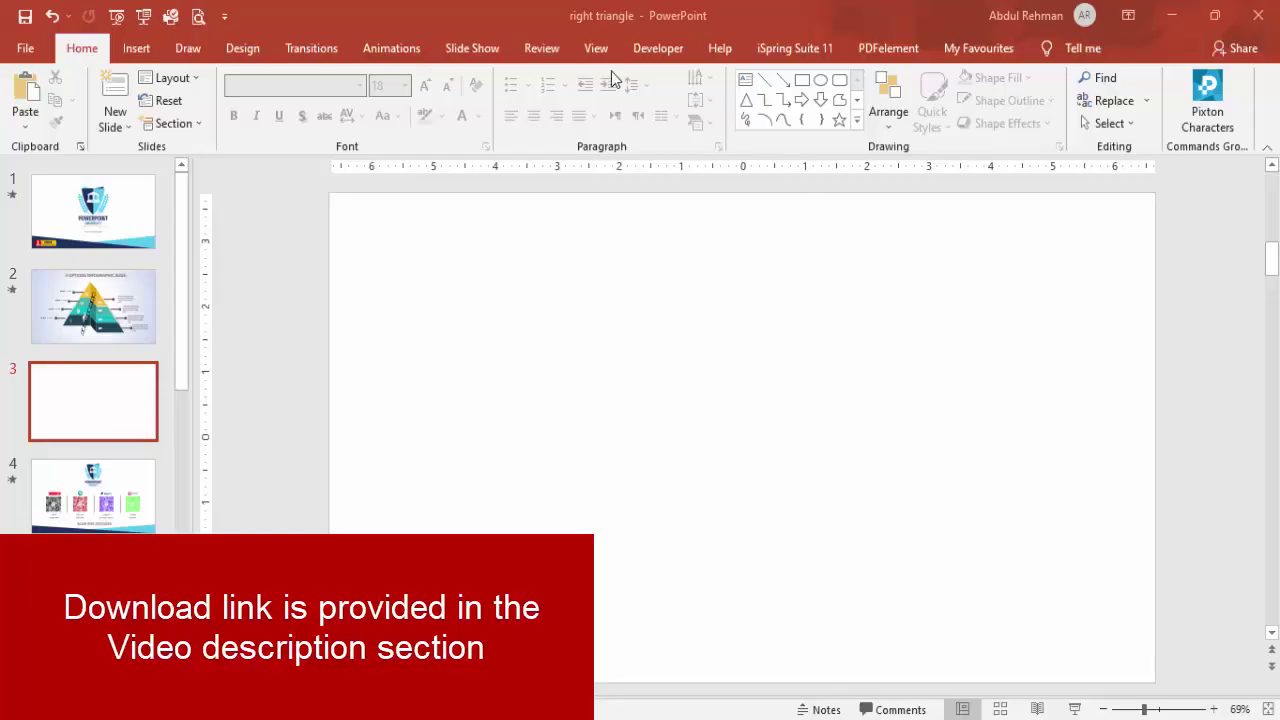
- Bring up the View ribbon with the blank third slide selected
left_click(597, 50)
- Turn on the centre guides and draw a right triangle just right of centre
left_click(405, 124)
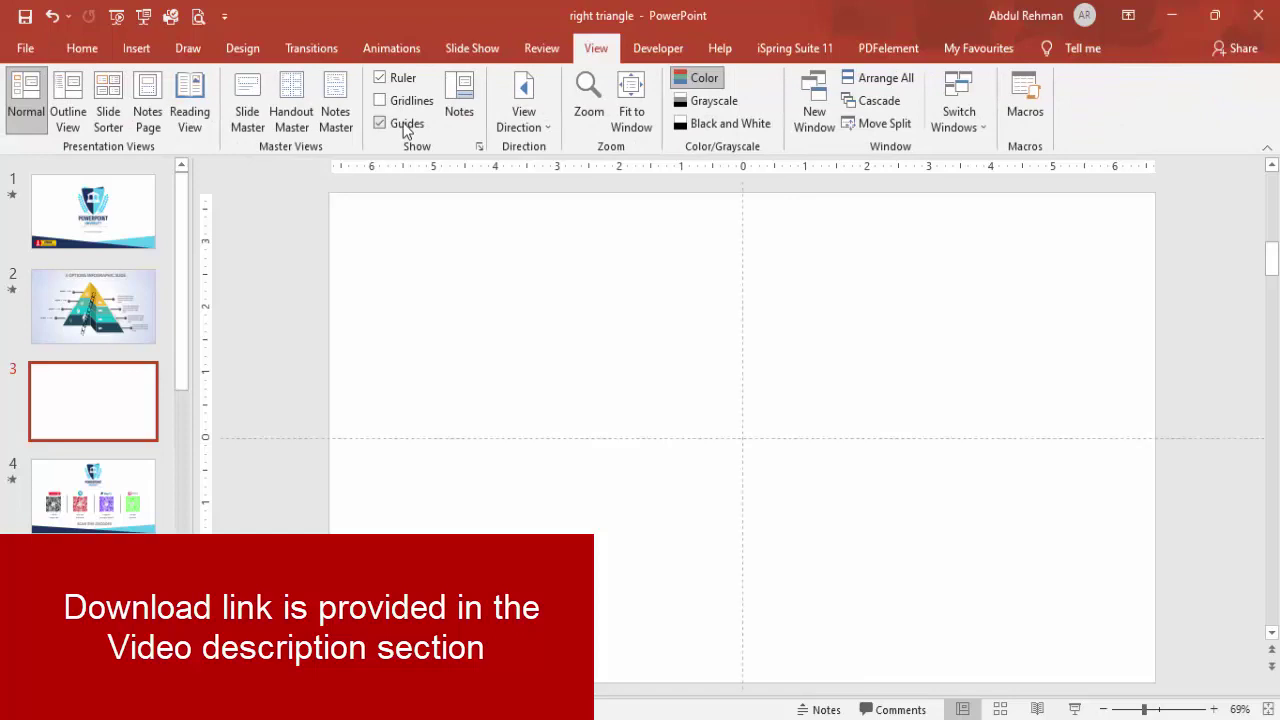
left_click(136, 48)
left_click(310, 115)
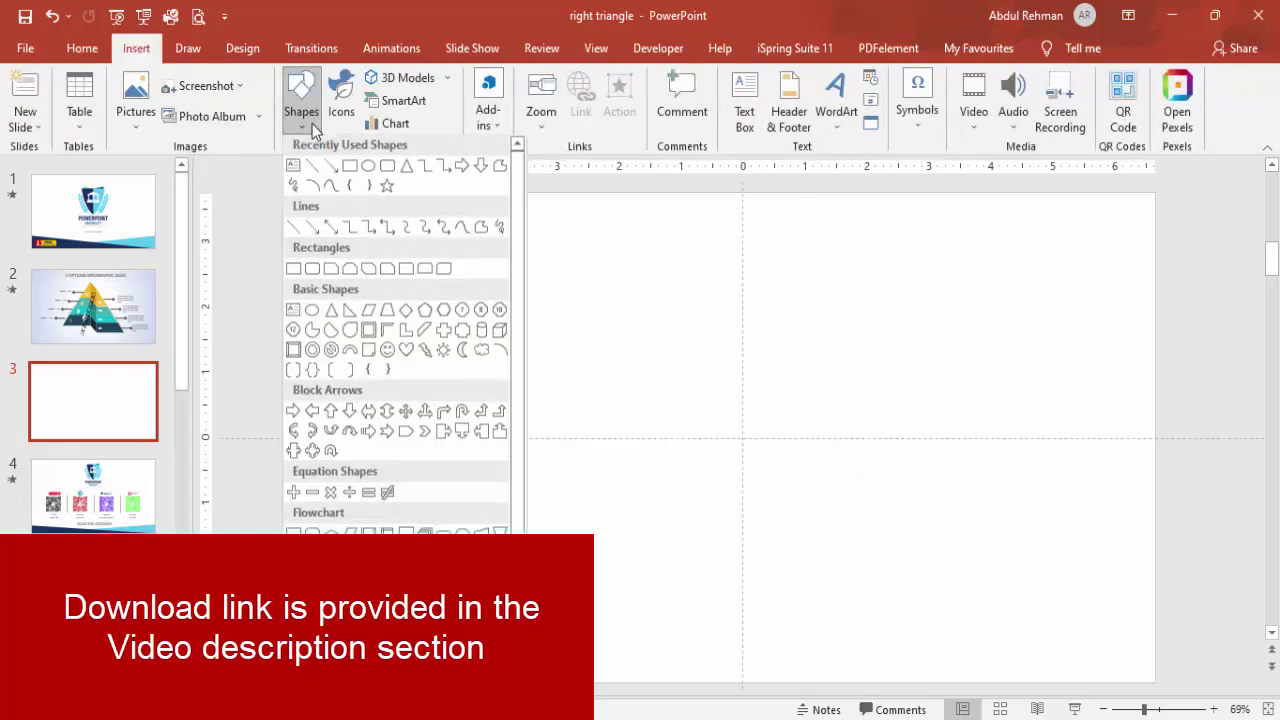
left_click(348, 318)
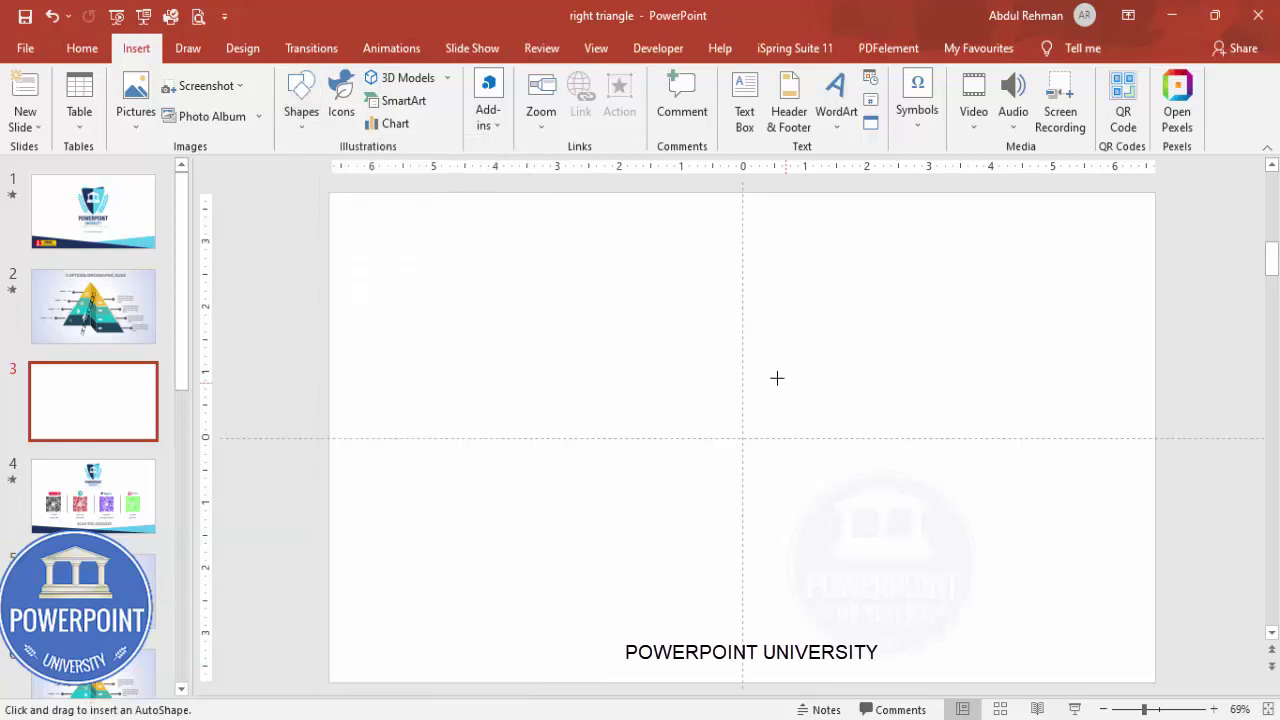
left_click_drag(758, 340, 905, 604)
- Remove the triangle's outline and Ctrl-drag a copy to its left
left_click(496, 100)
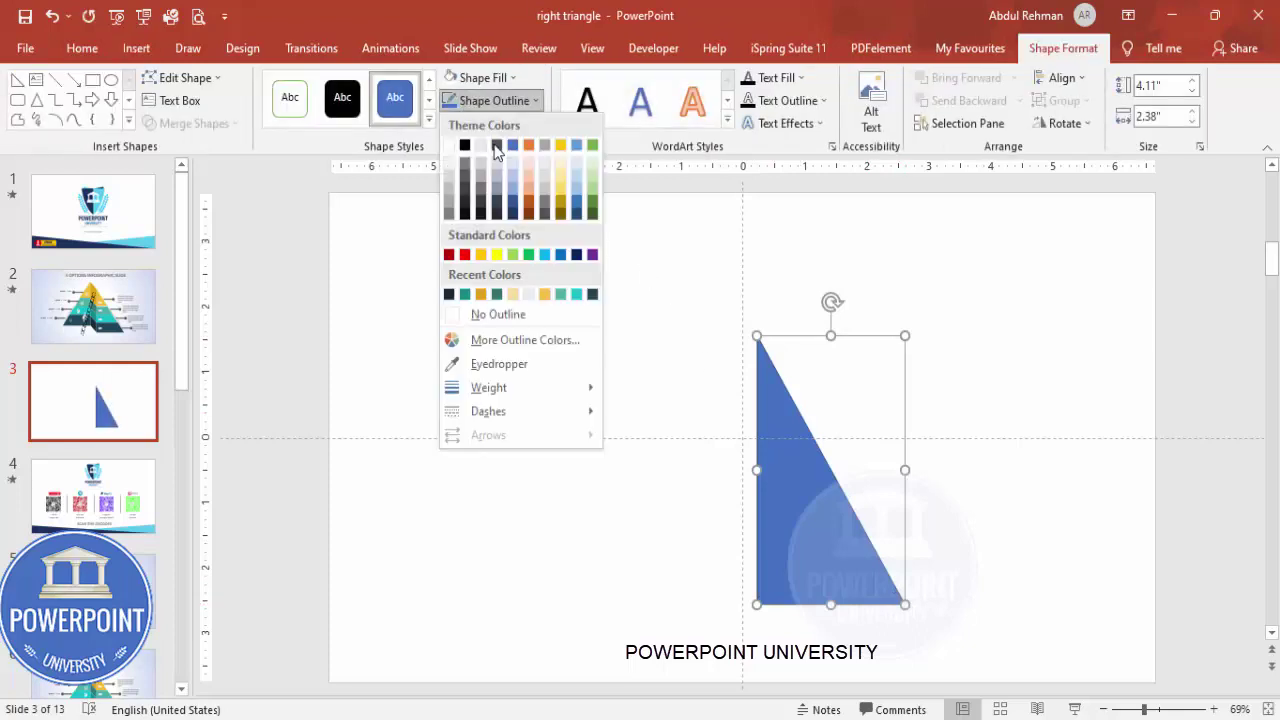
left_click(514, 316)
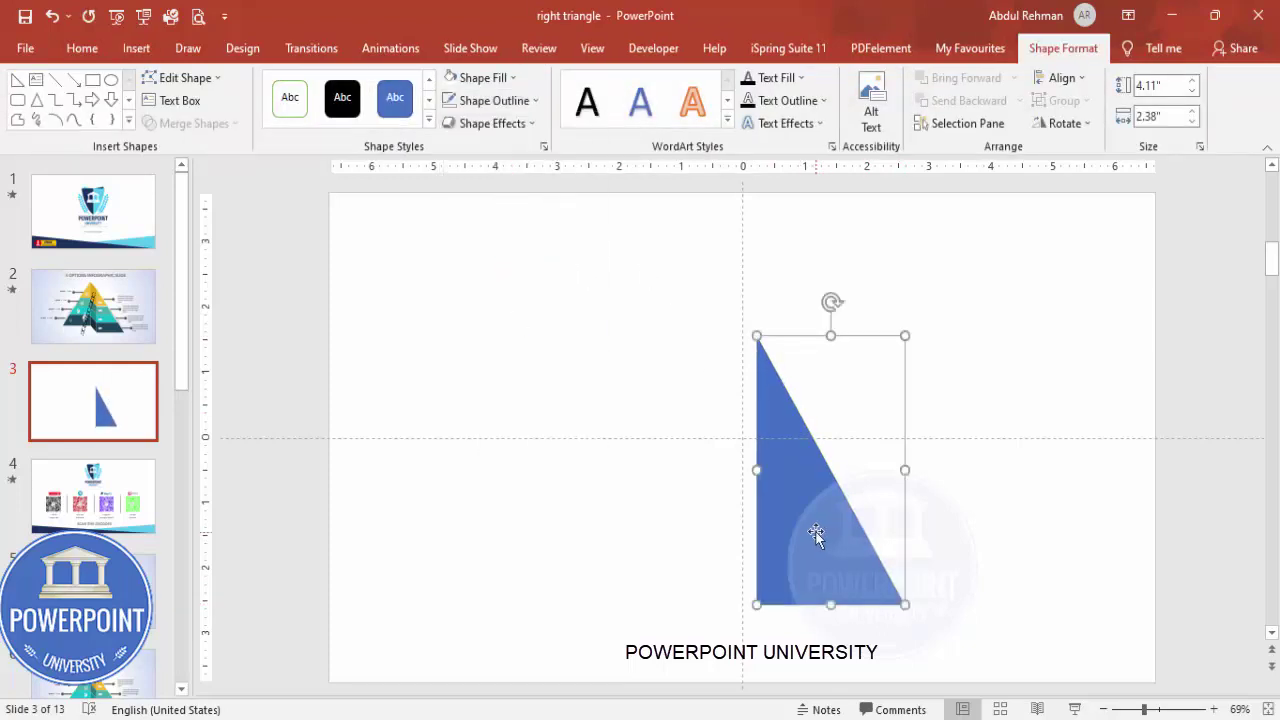
left_click_drag(817, 537, 671, 505)
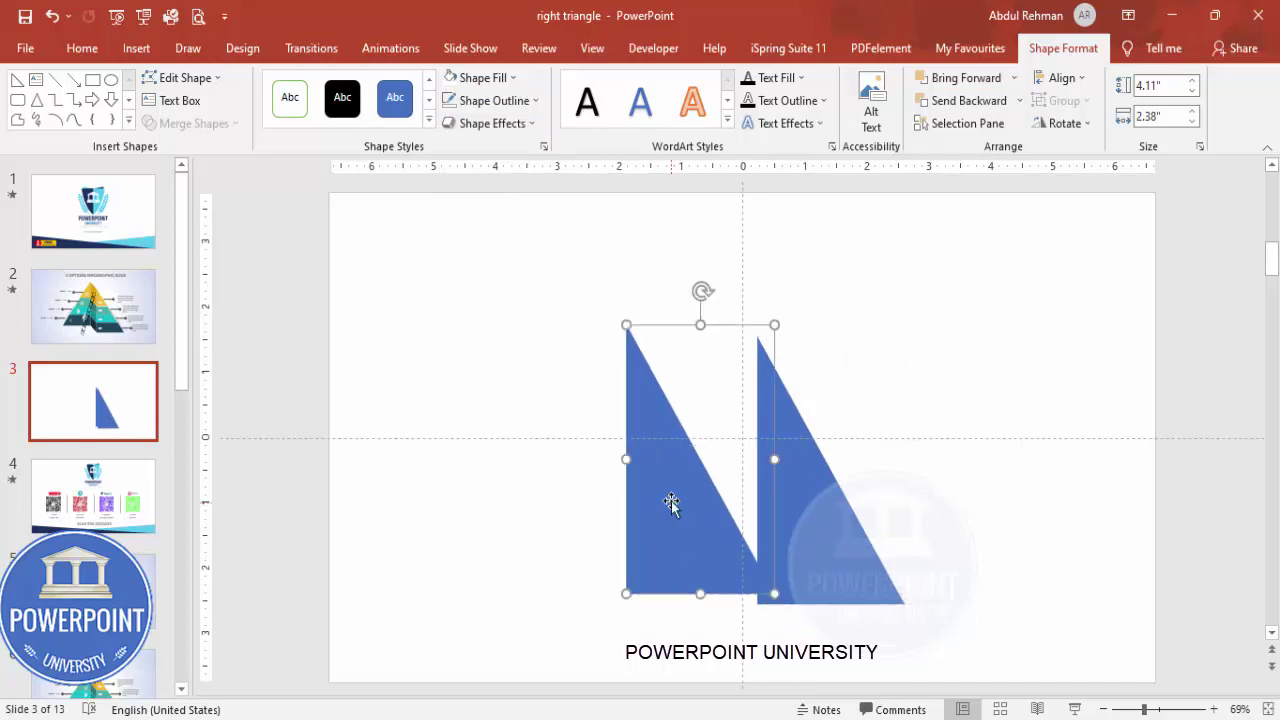
- Flip the copied triangle horizontally and place it just left of the vertical centre guide
left_click(1066, 123)
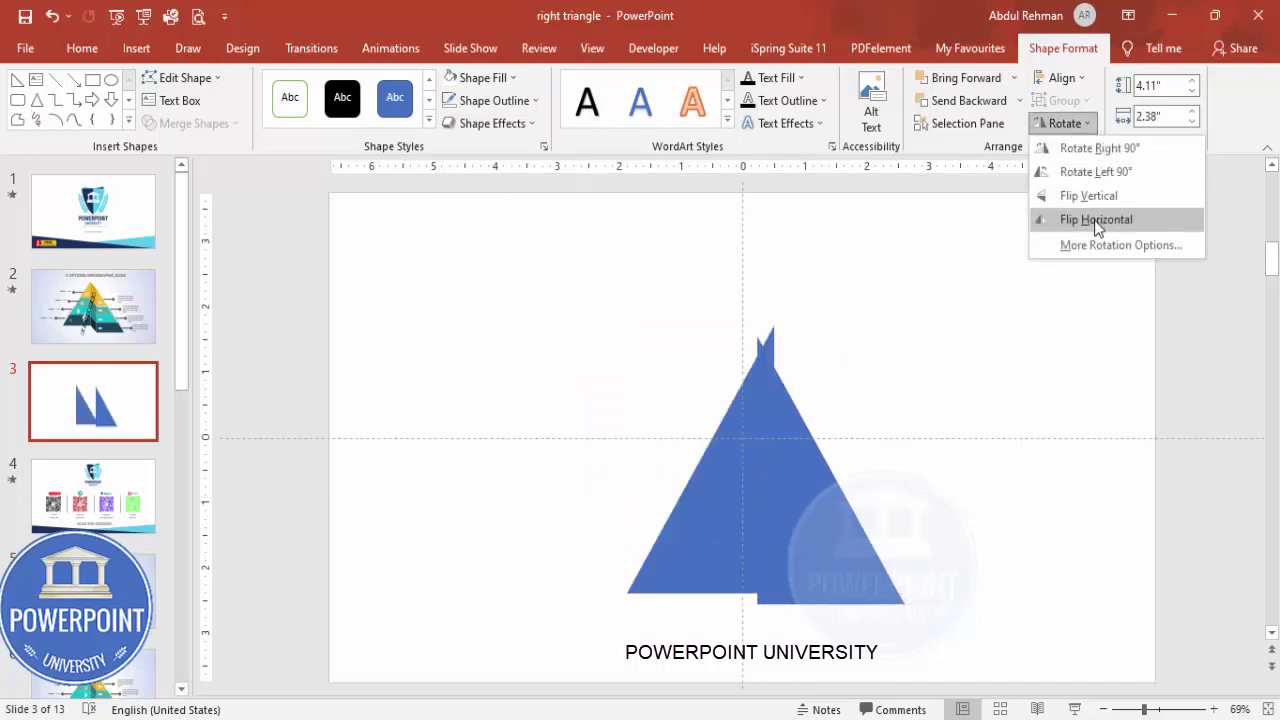
left_click(1097, 220)
left_click_drag(723, 520, 679, 495)
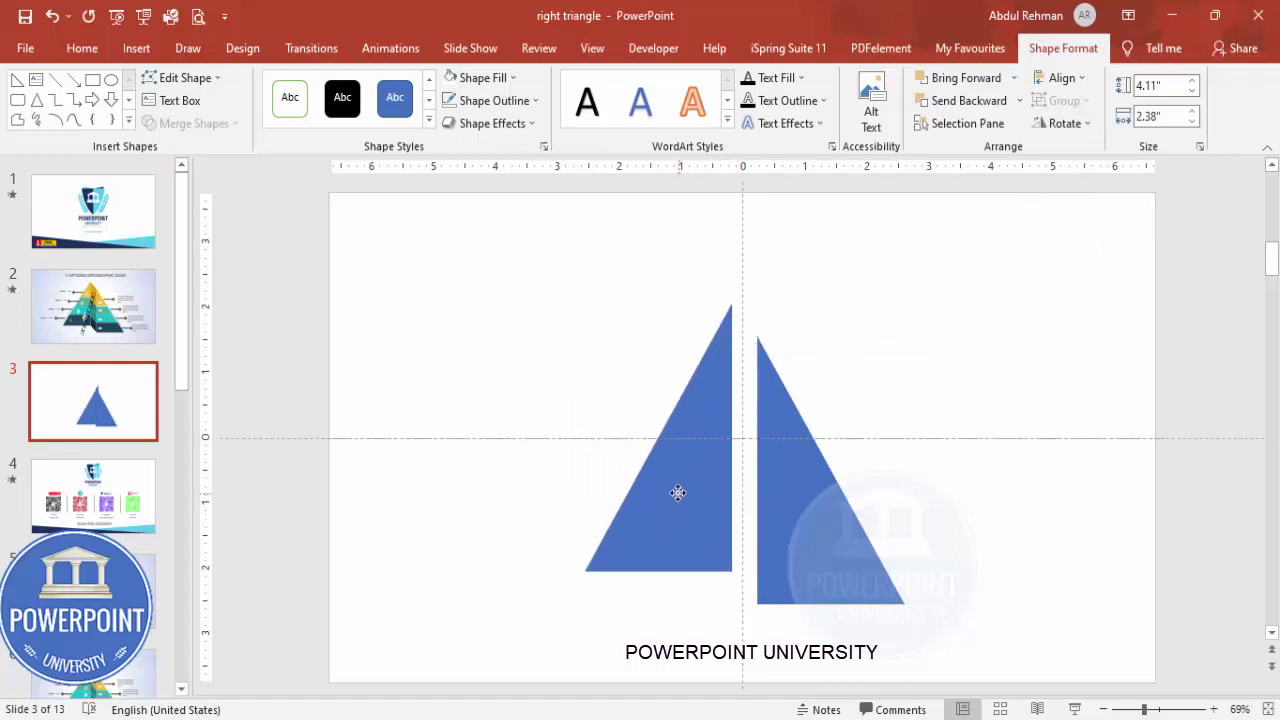
left_click_drag(678, 492, 678, 492)
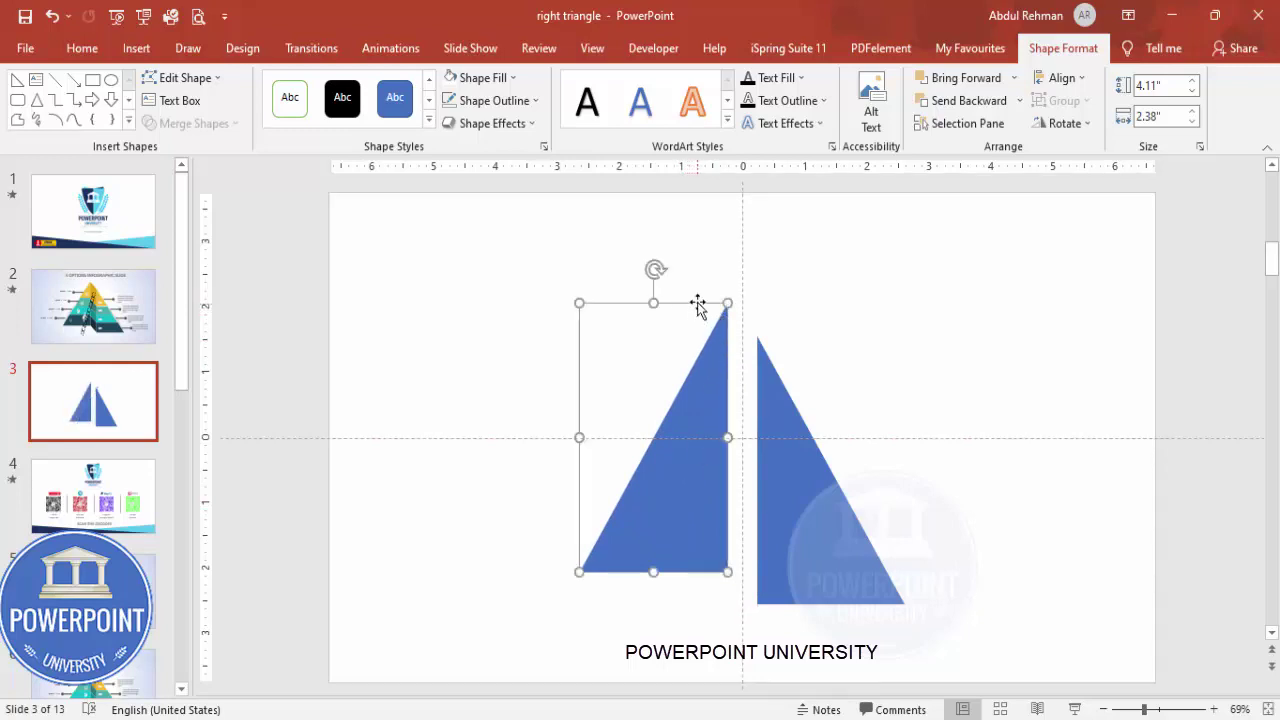
left_click(940, 534)
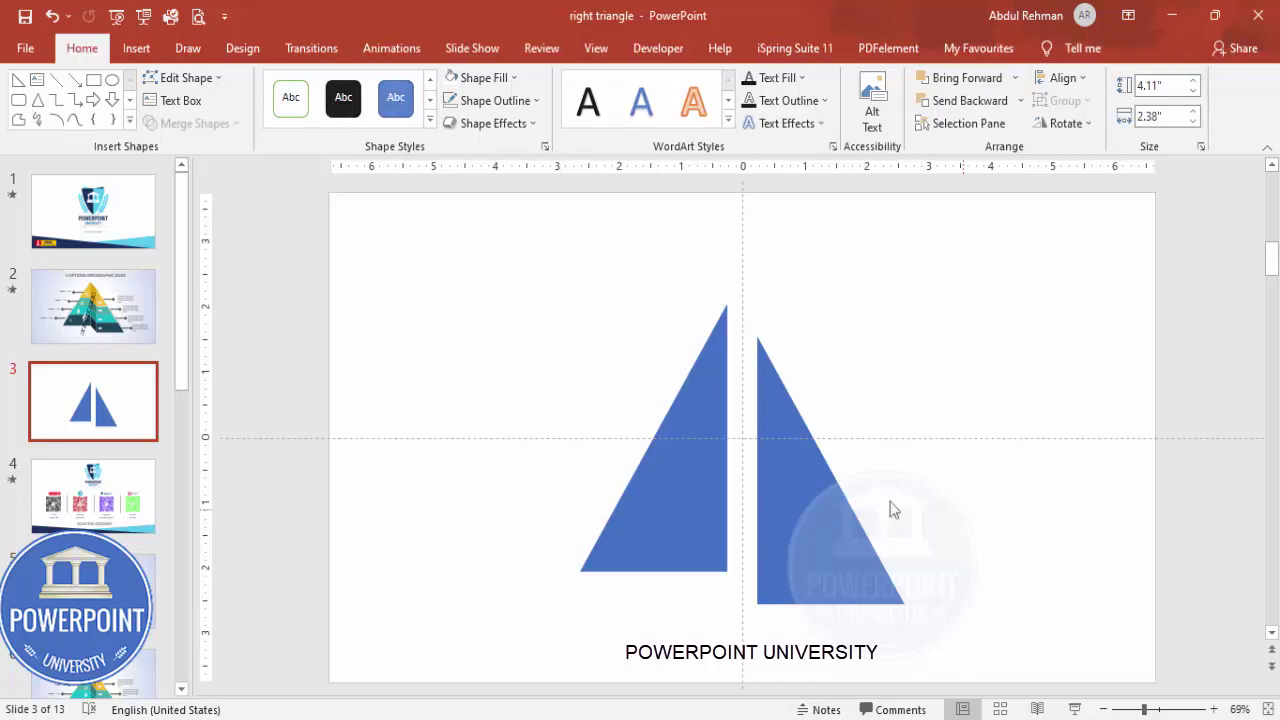
- Draw a narrow rectangle down from the apex into the gap, filled pale gold with no outline
left_click(138, 50)
left_click(298, 110)
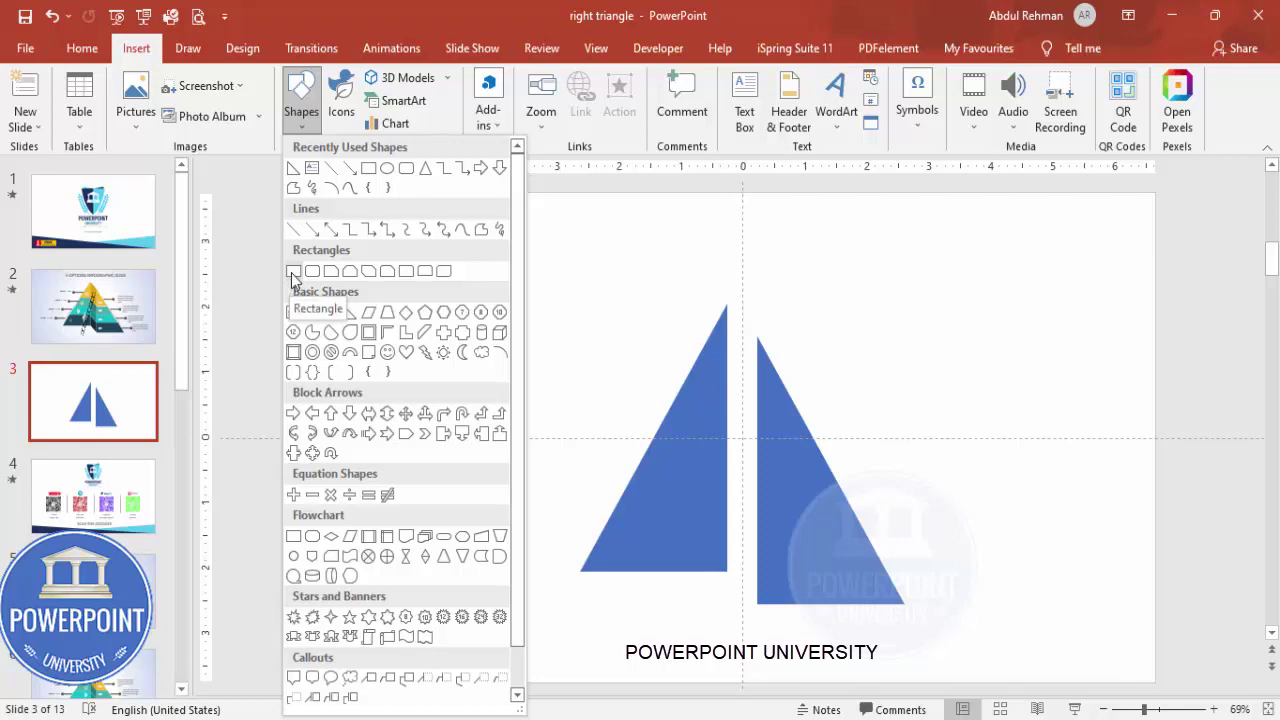
left_click(293, 271)
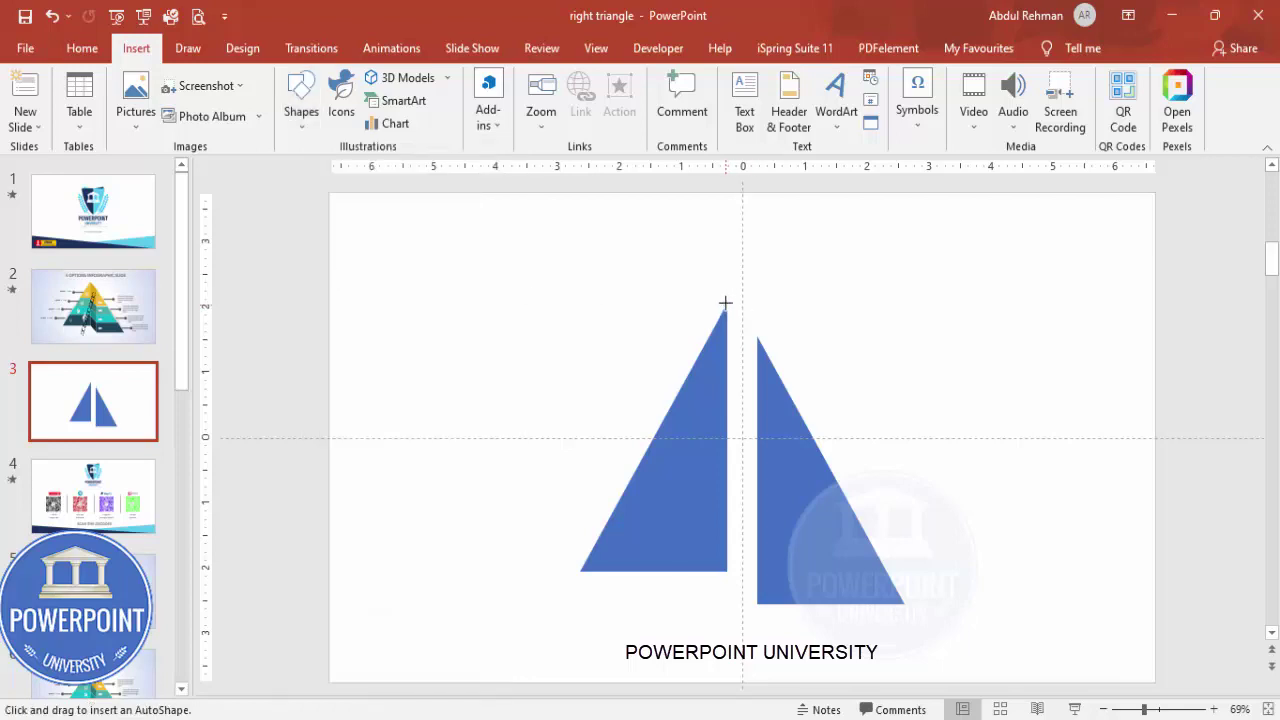
left_click_drag(725, 302, 762, 604)
left_click(470, 77)
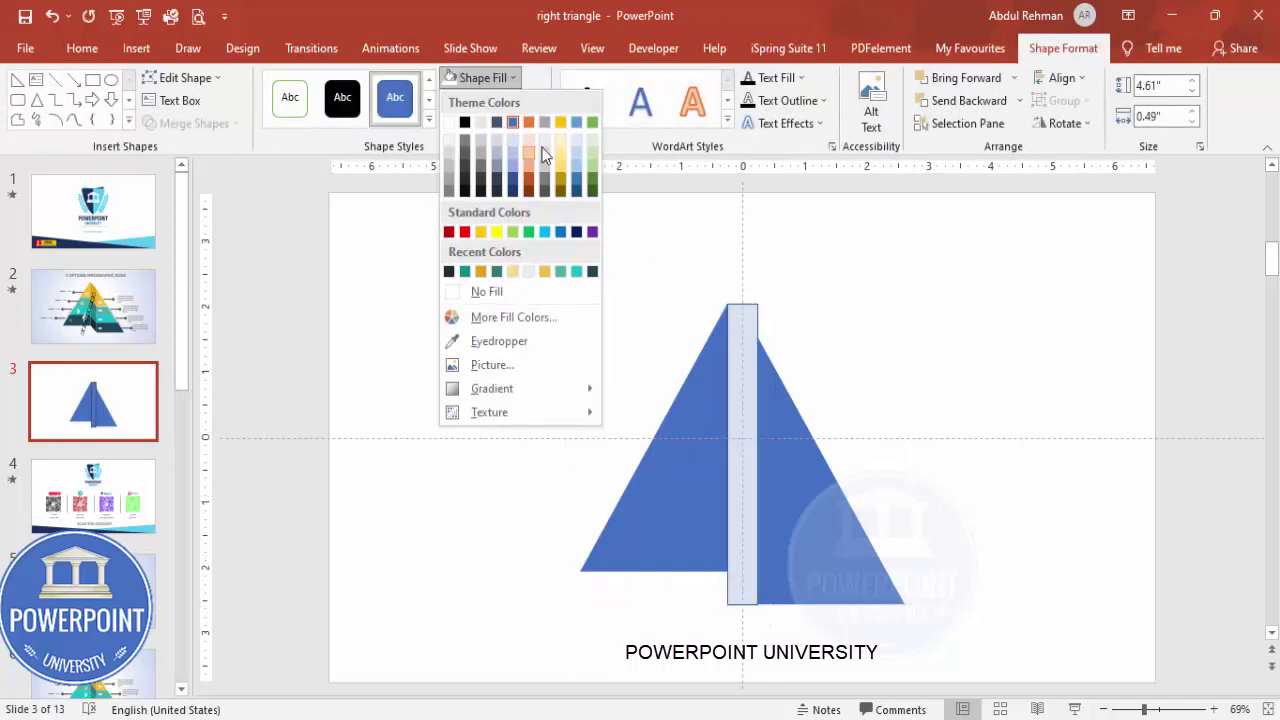
left_click(562, 152)
left_click(490, 100)
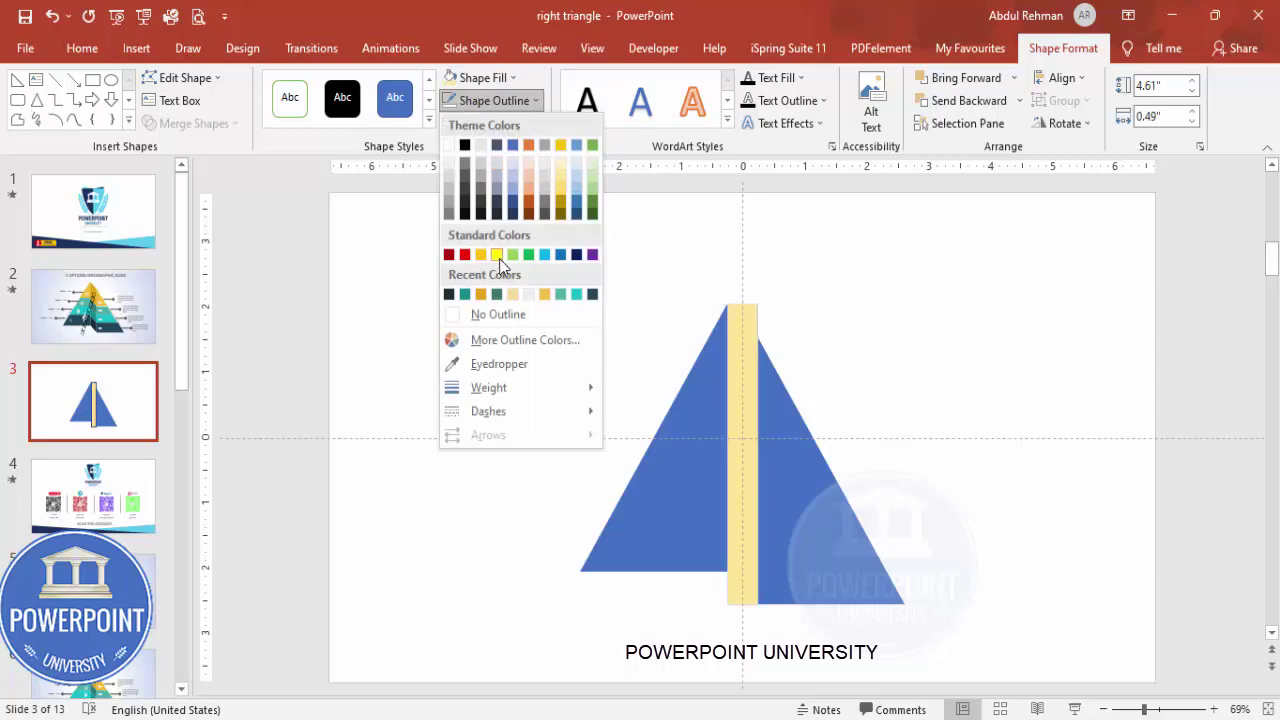
left_click(512, 316)
- Check the left triangle's fill and outline settings without changing them
left_click(676, 501)
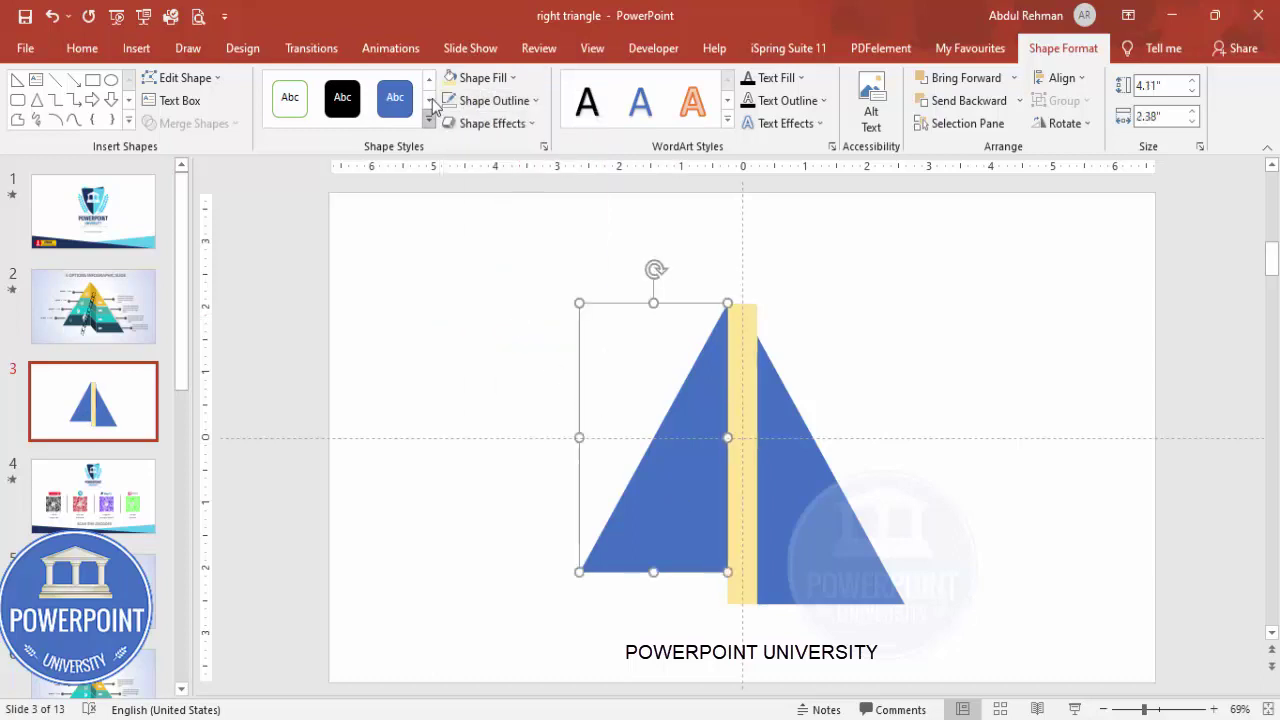
left_click(478, 77)
left_click(492, 100)
left_click(492, 100)
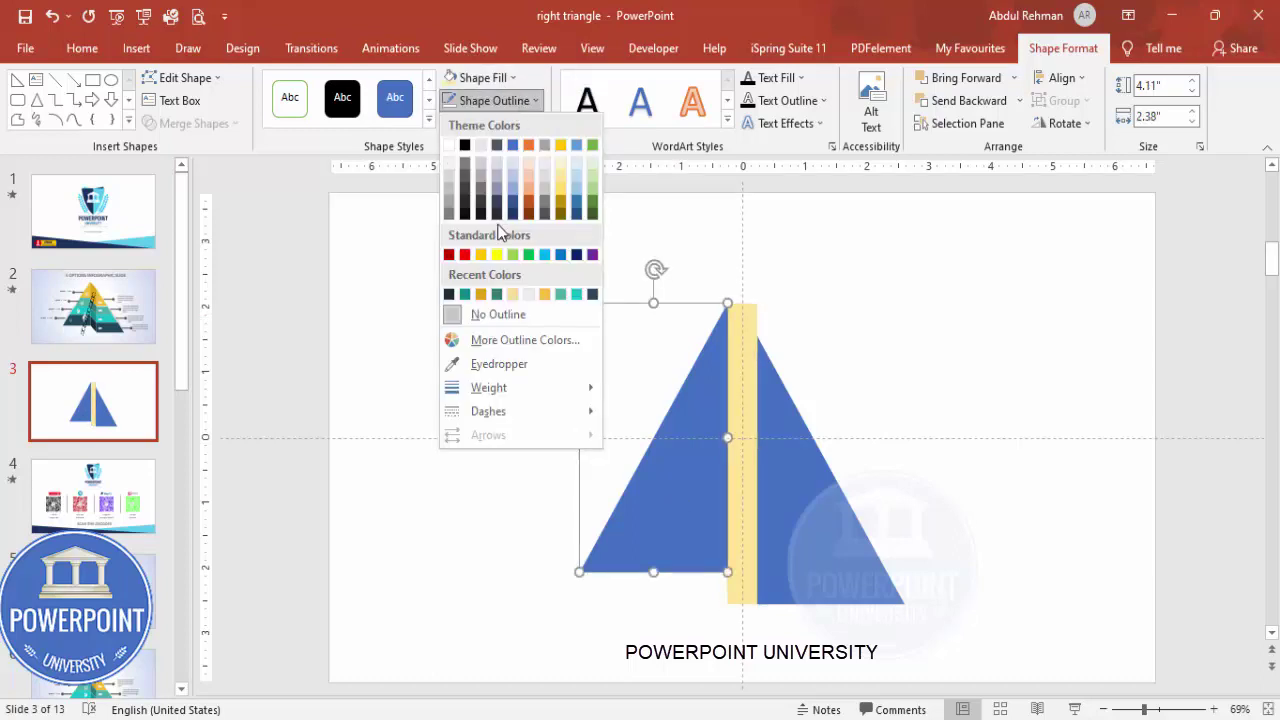
left_click(782, 362)
- Set the yellow bar's fill transparency to 64% in Format Shape
left_click(748, 320)
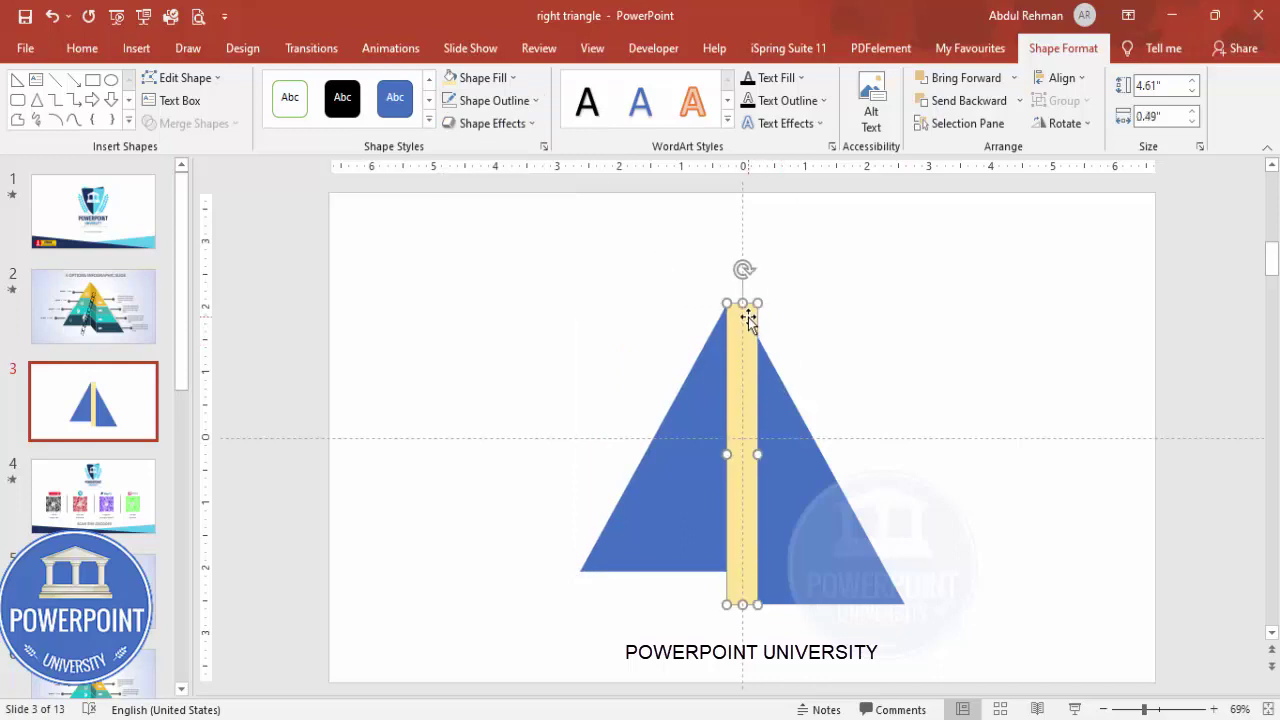
right_click(748, 320)
left_click(851, 677)
left_click(1037, 290)
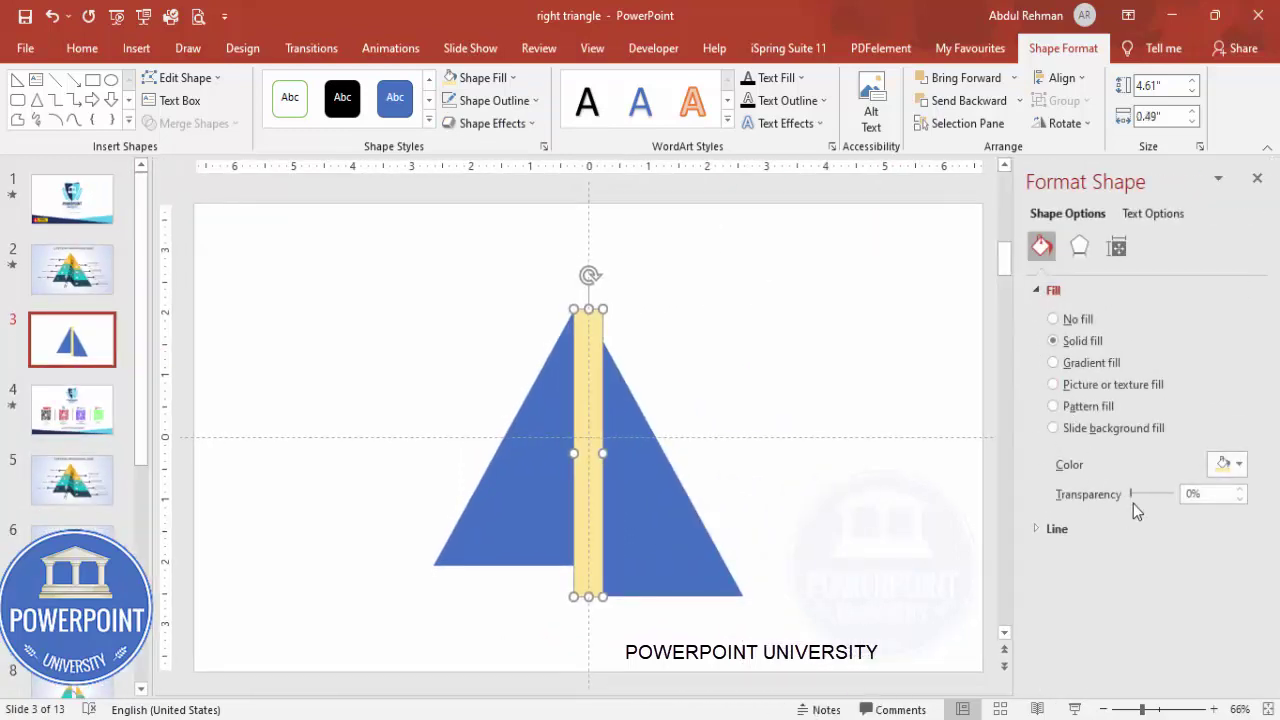
left_click_drag(1130, 495, 1160, 502)
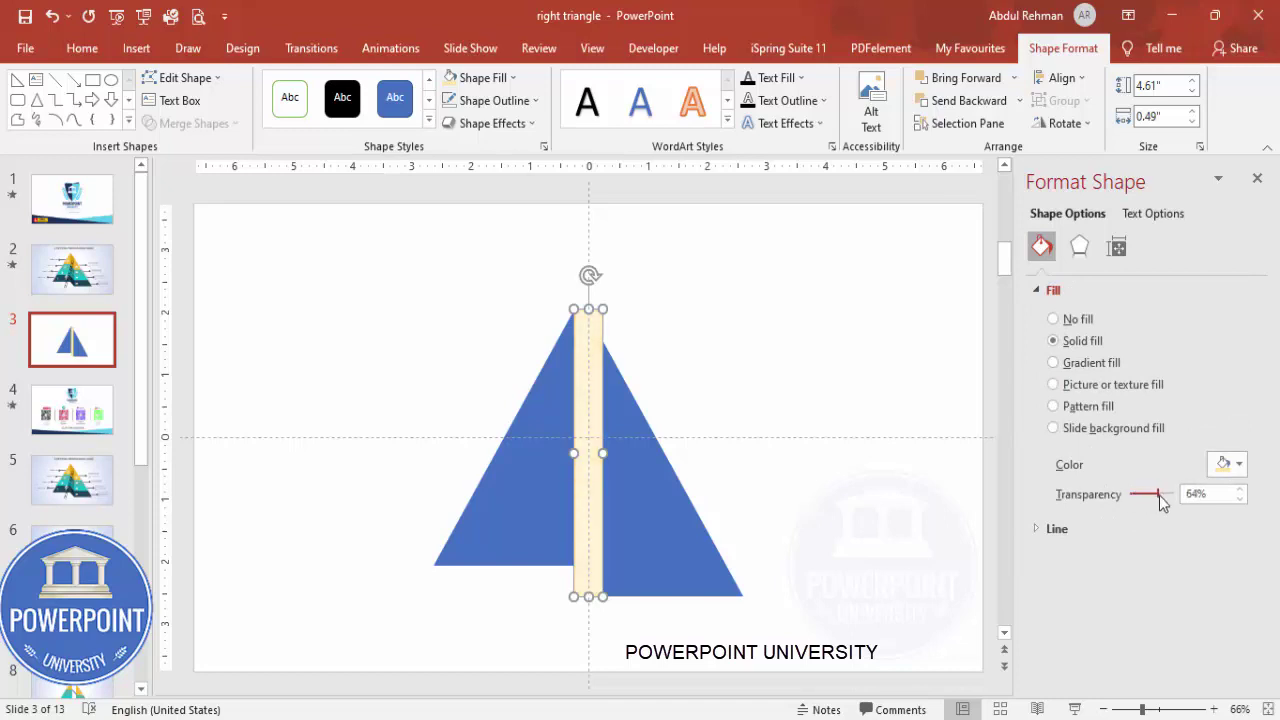
left_click(725, 426)
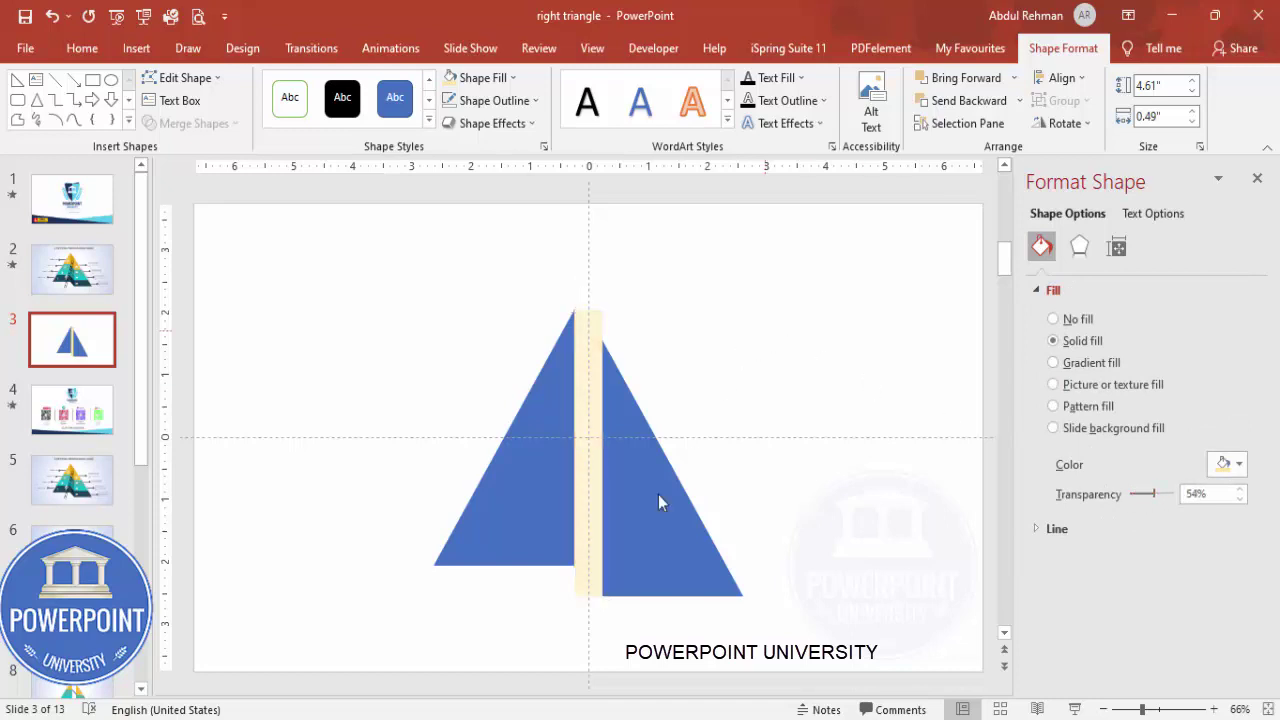
- Inspect the two triangle halves by selecting them, then clear the selection
left_click(512, 519)
key("Tab")
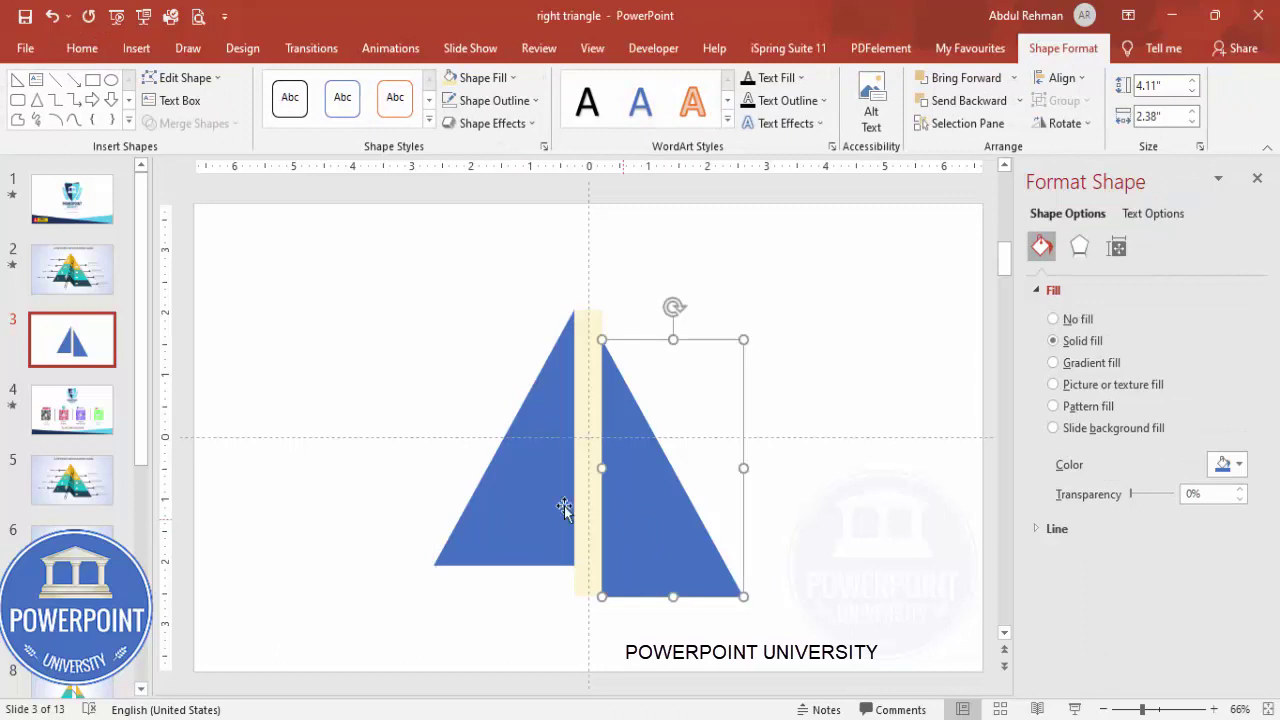
left_click(506, 487)
left_click(724, 388)
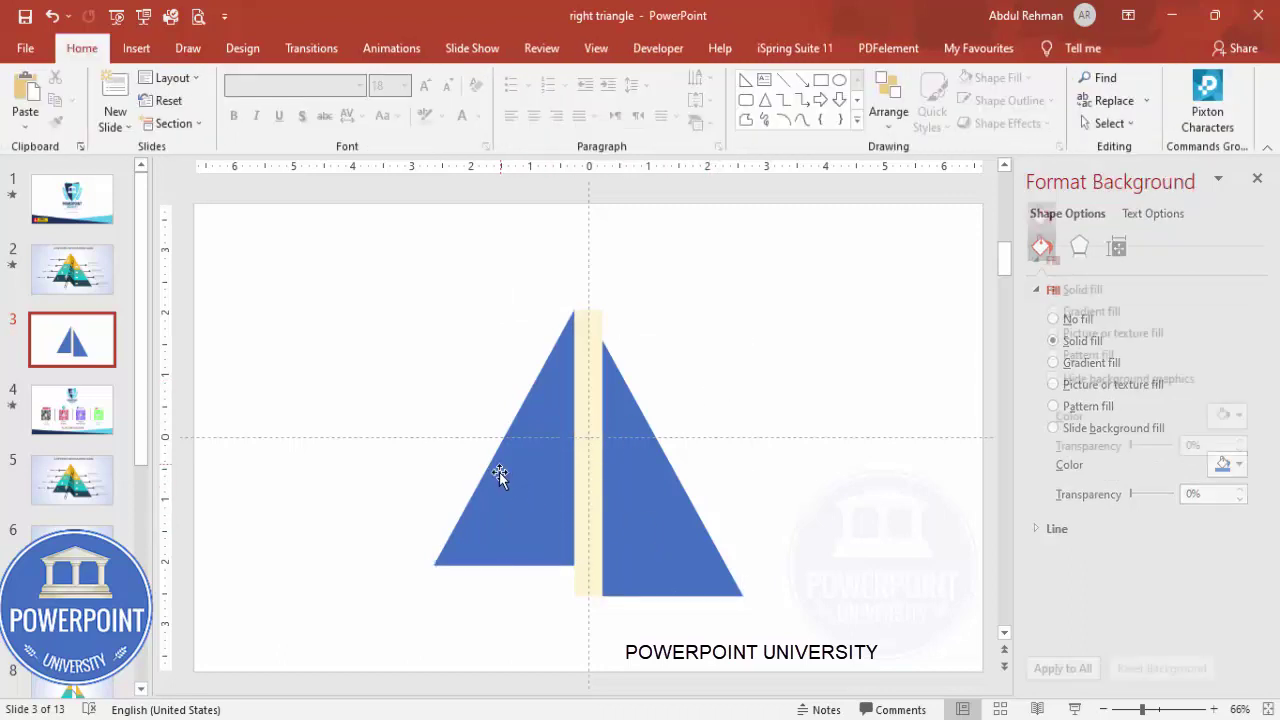
left_click(137, 48)
- Draw a thin rectangle across the left triangle with gold fill, no outline and 0.01" height
left_click(301, 105)
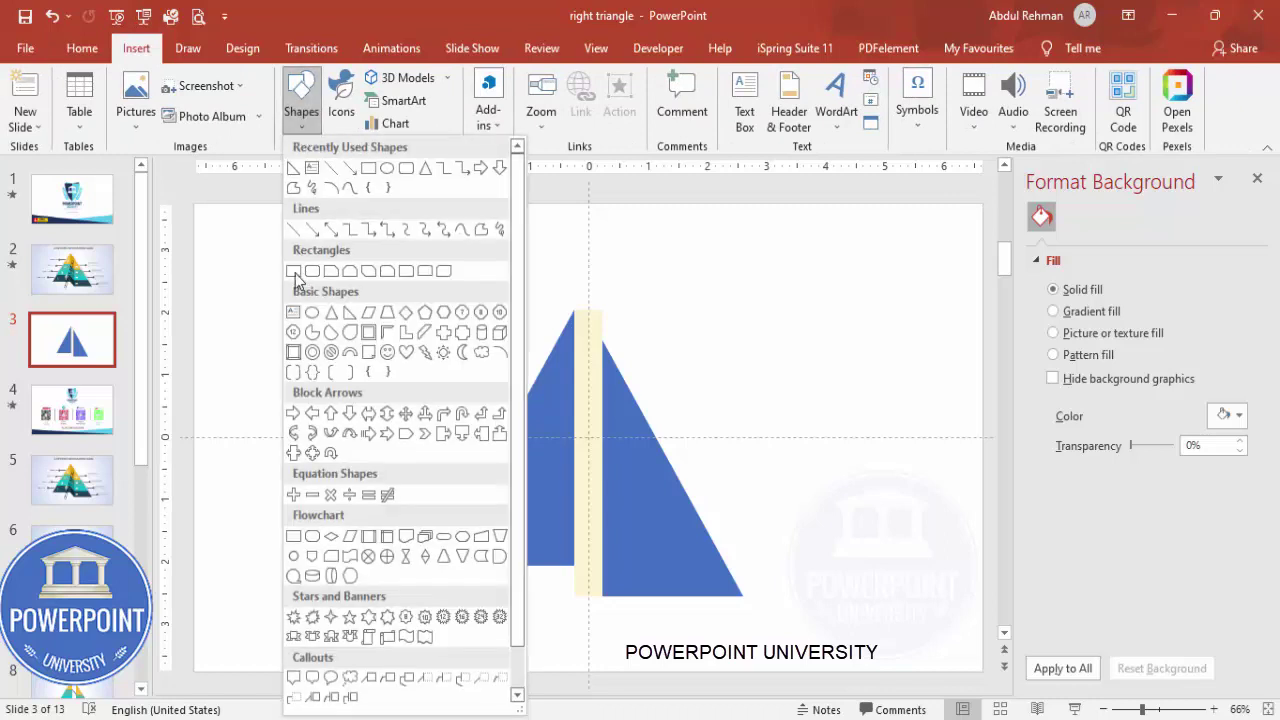
left_click(293, 272)
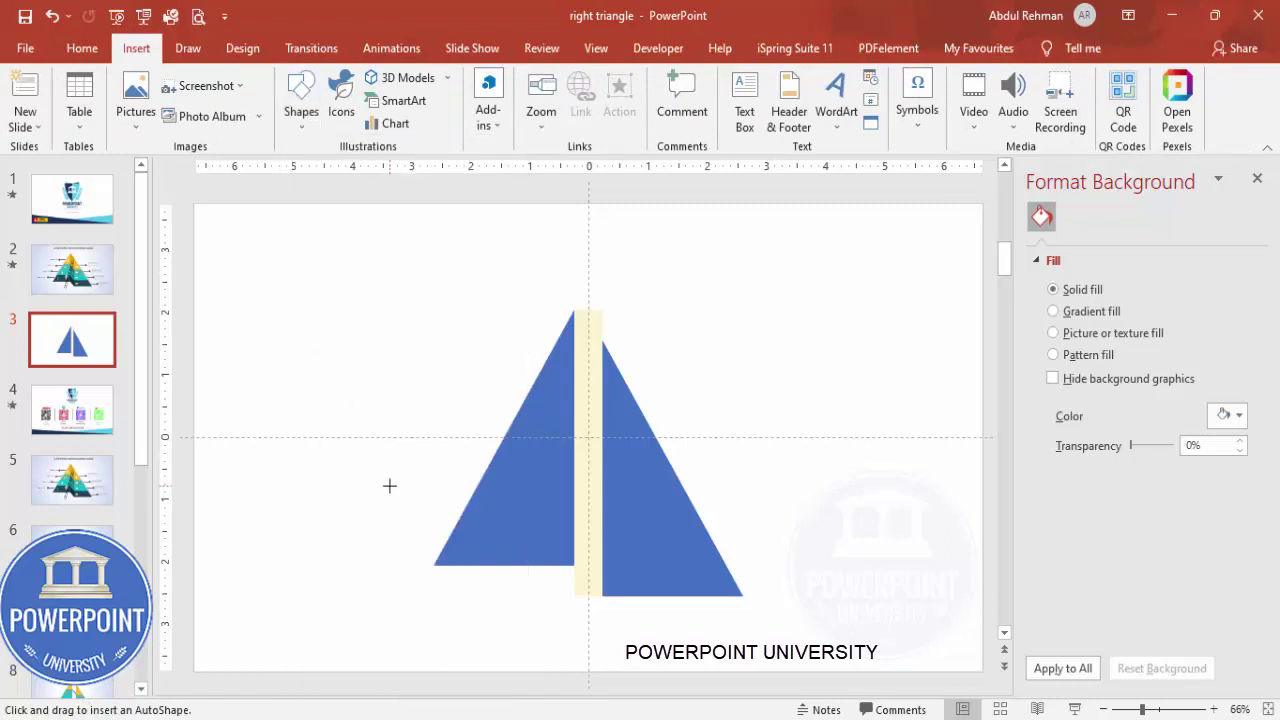
left_click_drag(389, 486, 596, 489)
left_click(494, 100)
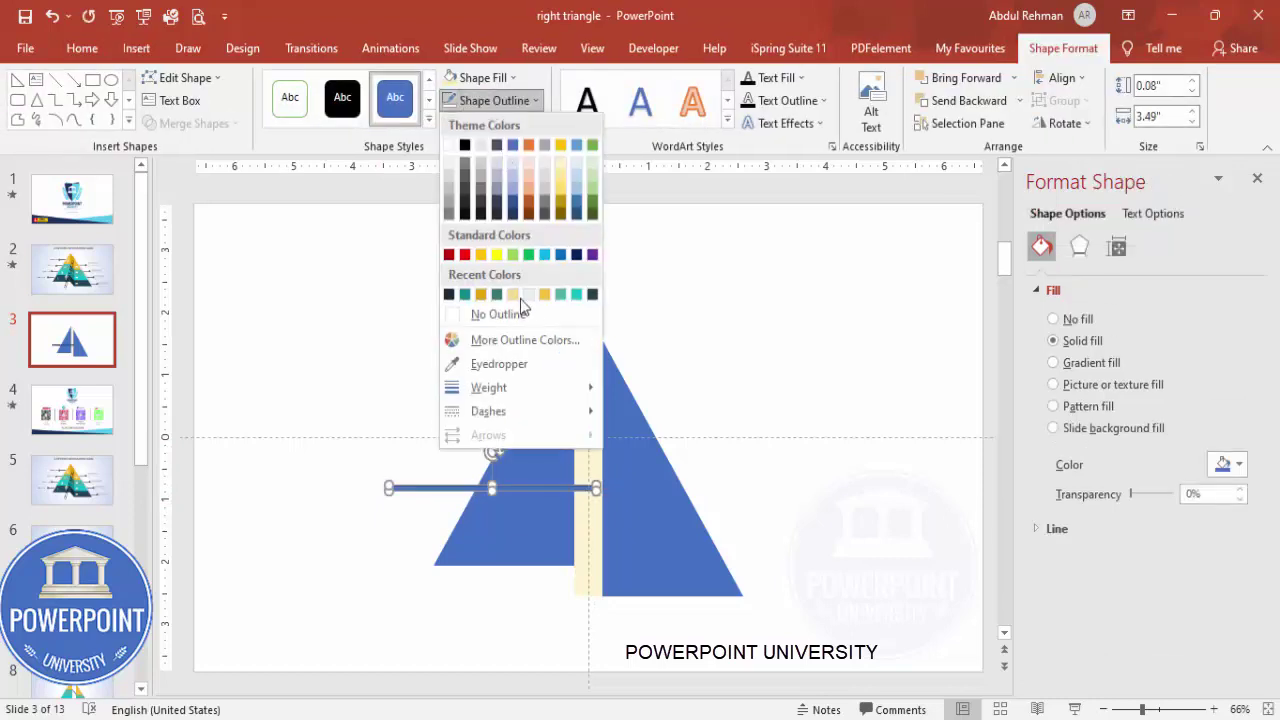
left_click(498, 314)
left_click(483, 77)
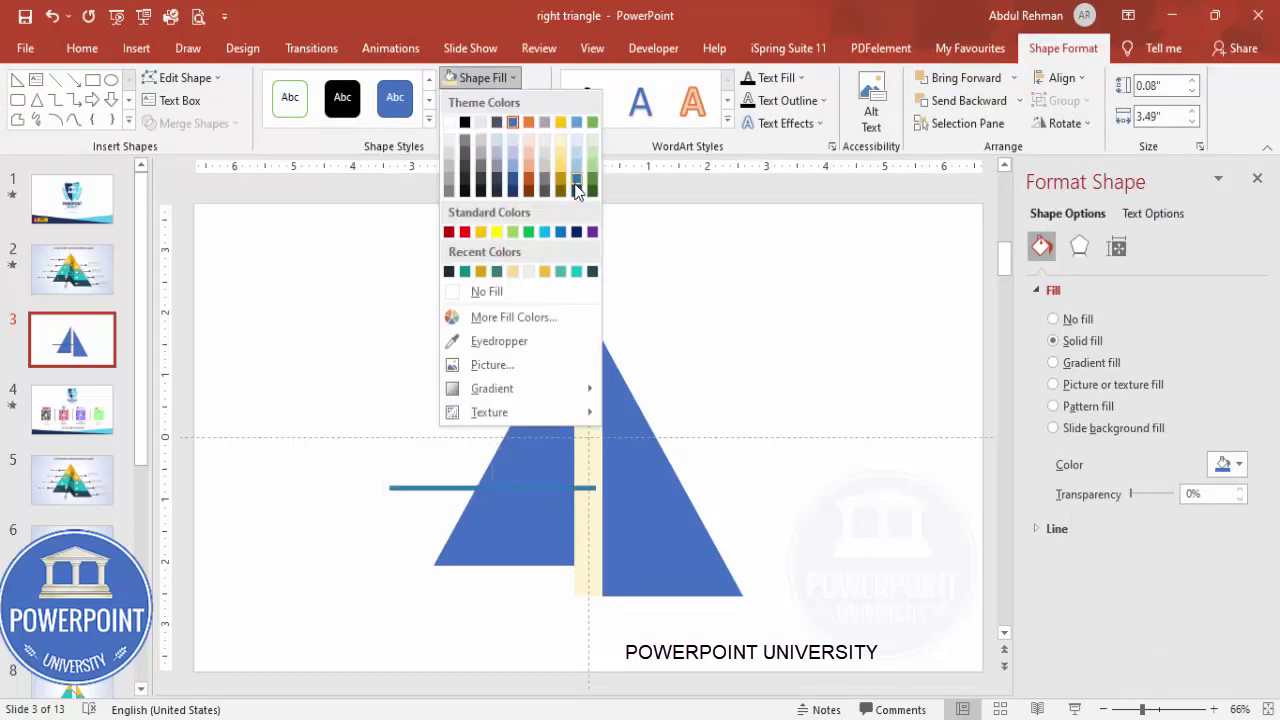
left_click(545, 271)
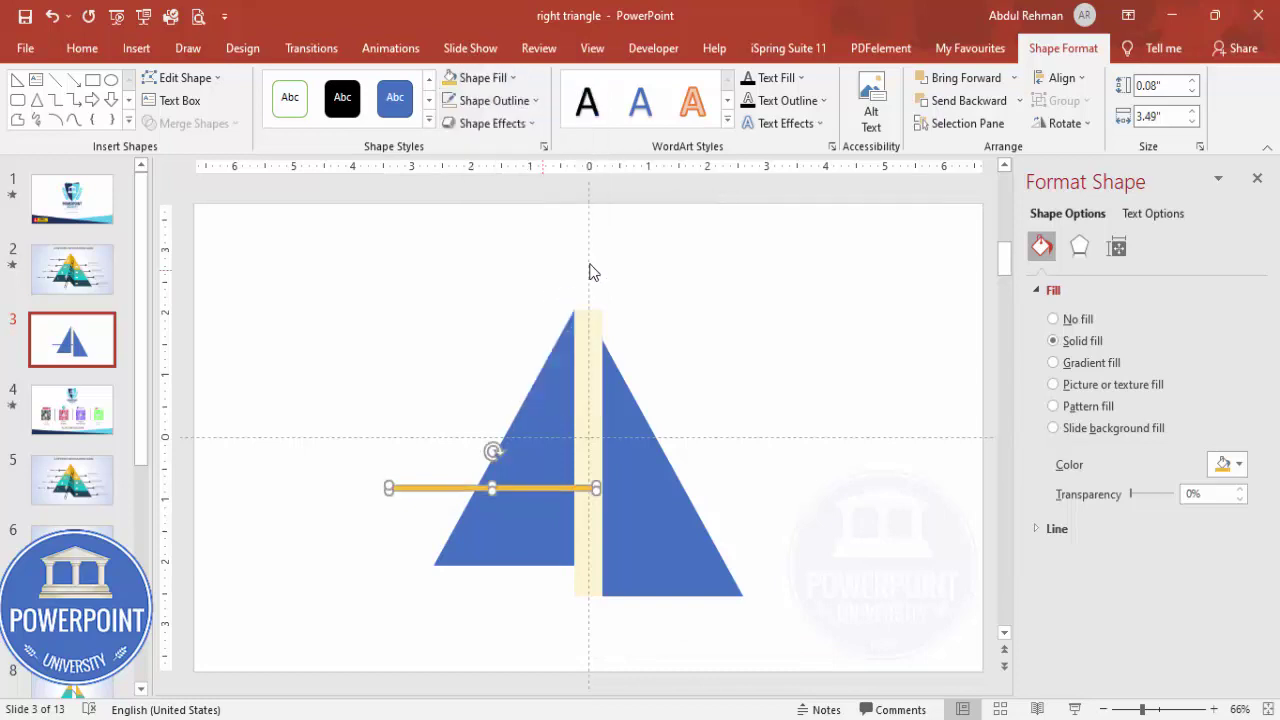
left_click(1180, 87)
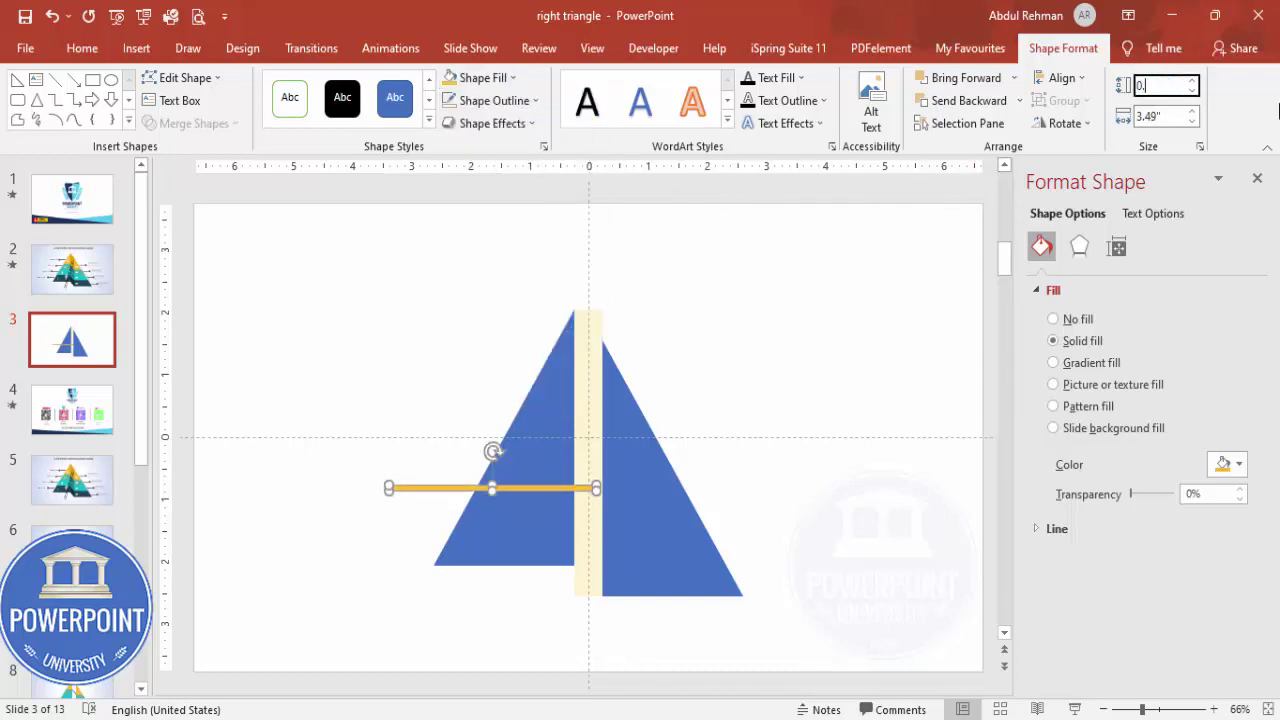
key("Return")
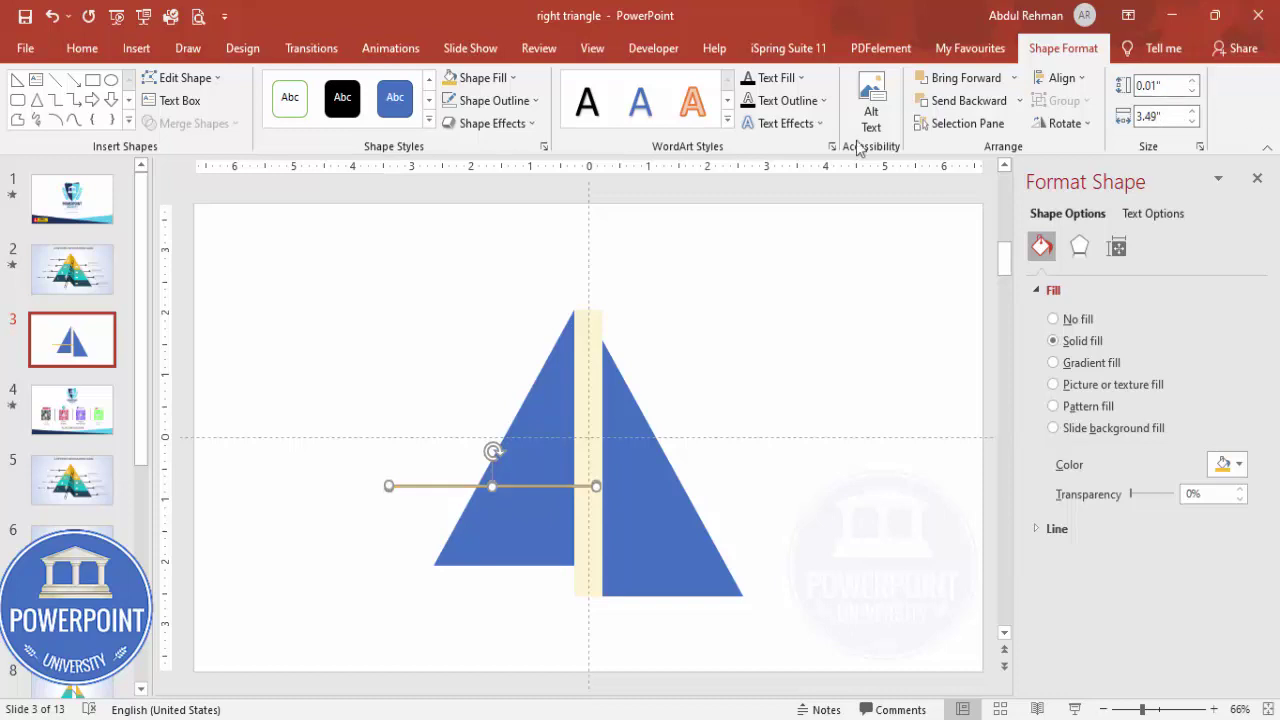
- Copy the gold line into three stacked lines, nudge them into place, and select all three
left_click_drag(434, 488, 451, 408)
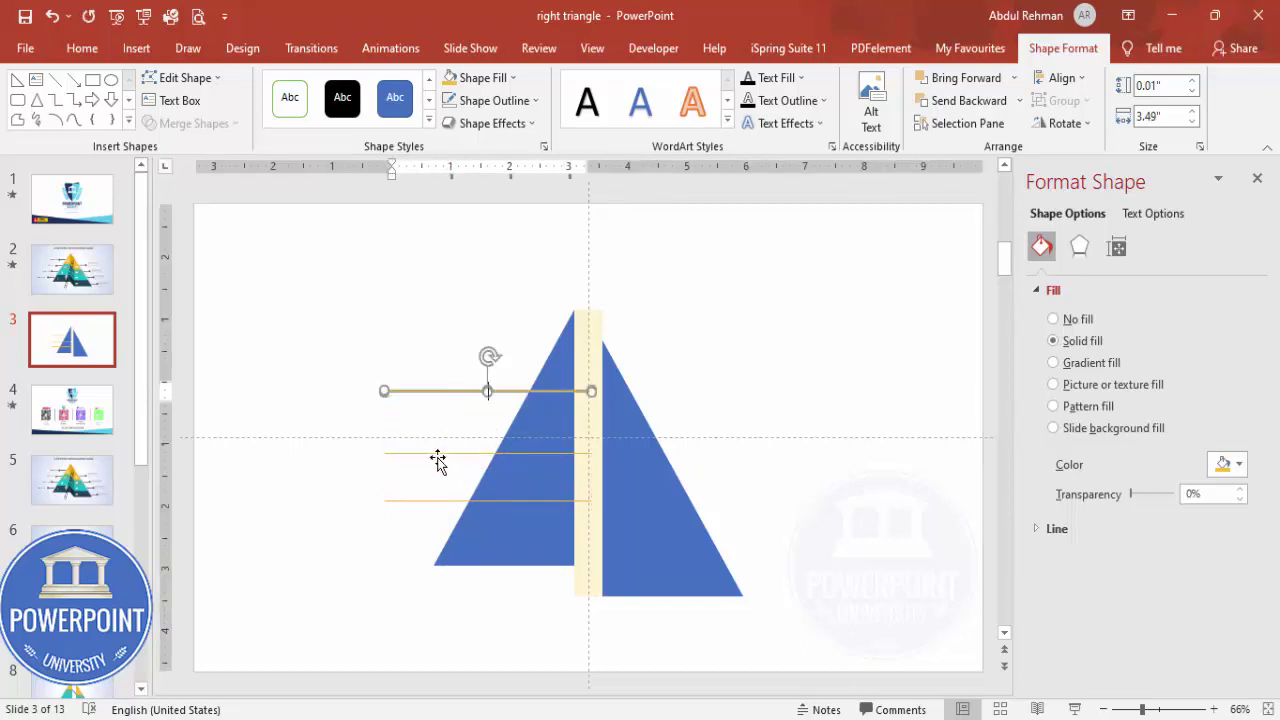
left_click(432, 500)
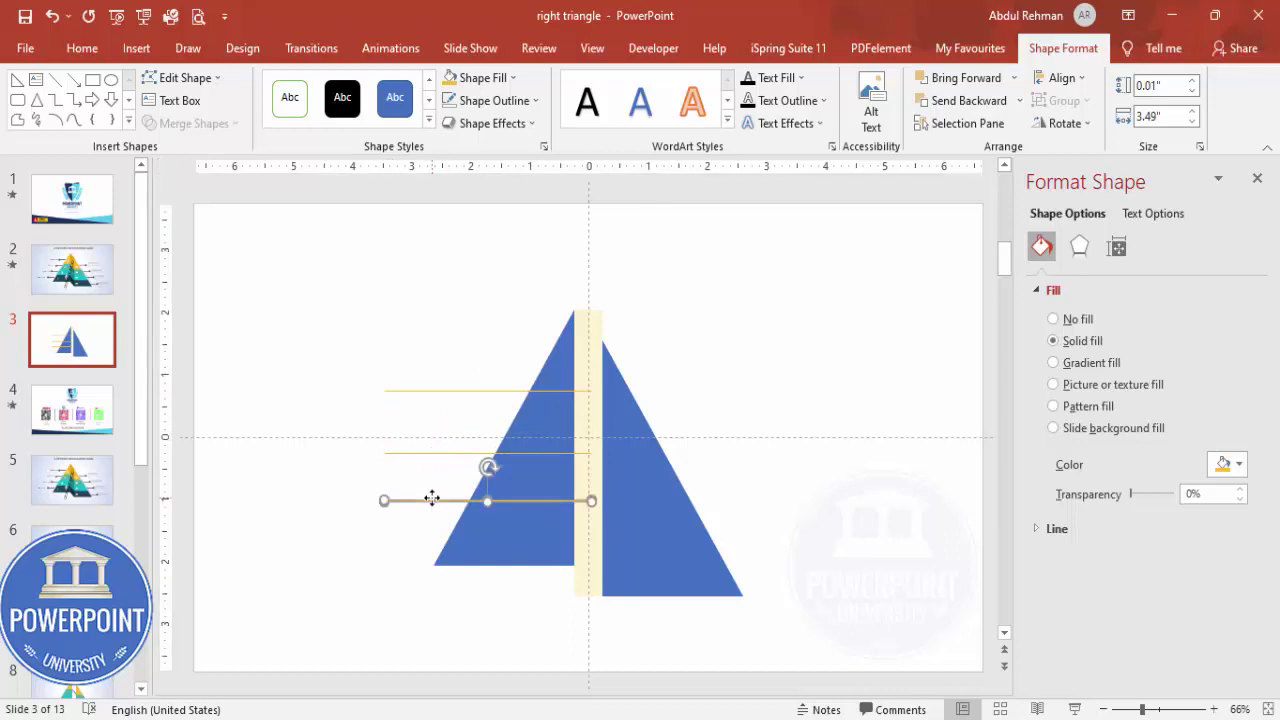
key("ctrl+Down")
key("ctrl+Down")
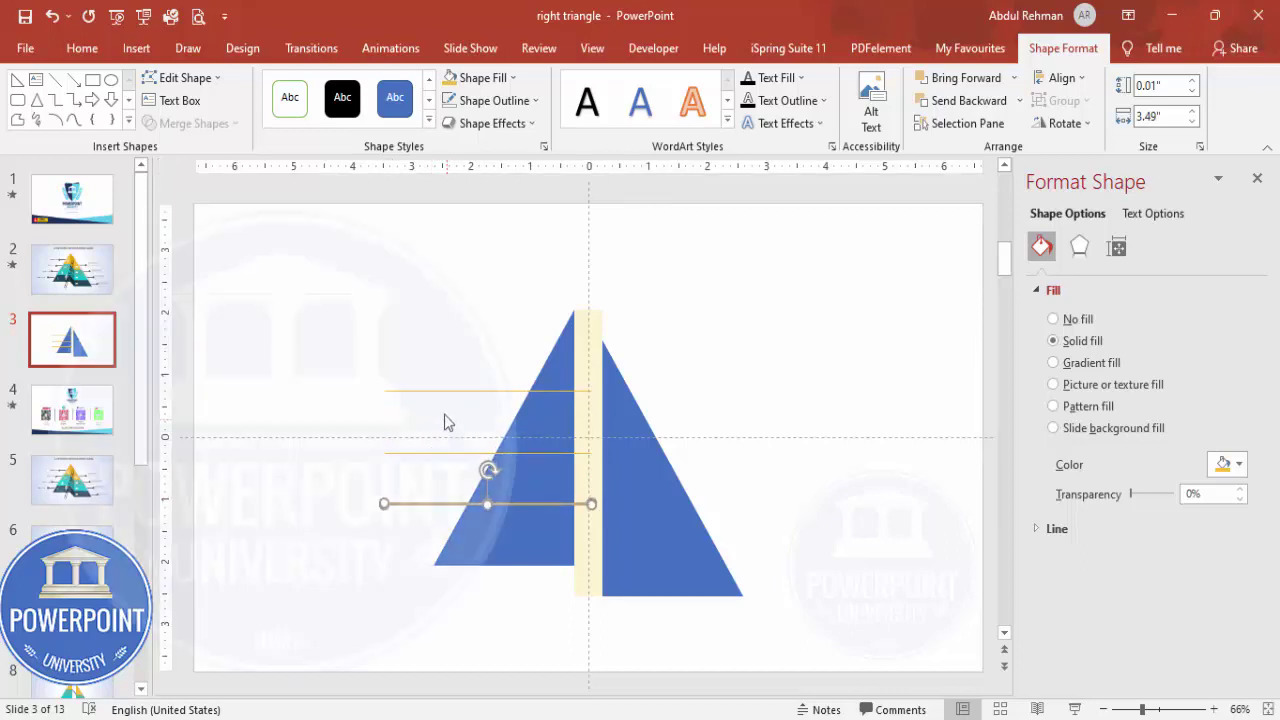
left_click(443, 391)
key("ctrl+Down")
key("ctrl+Down")
key("ctrl+Down")
key("ctrl+Down")
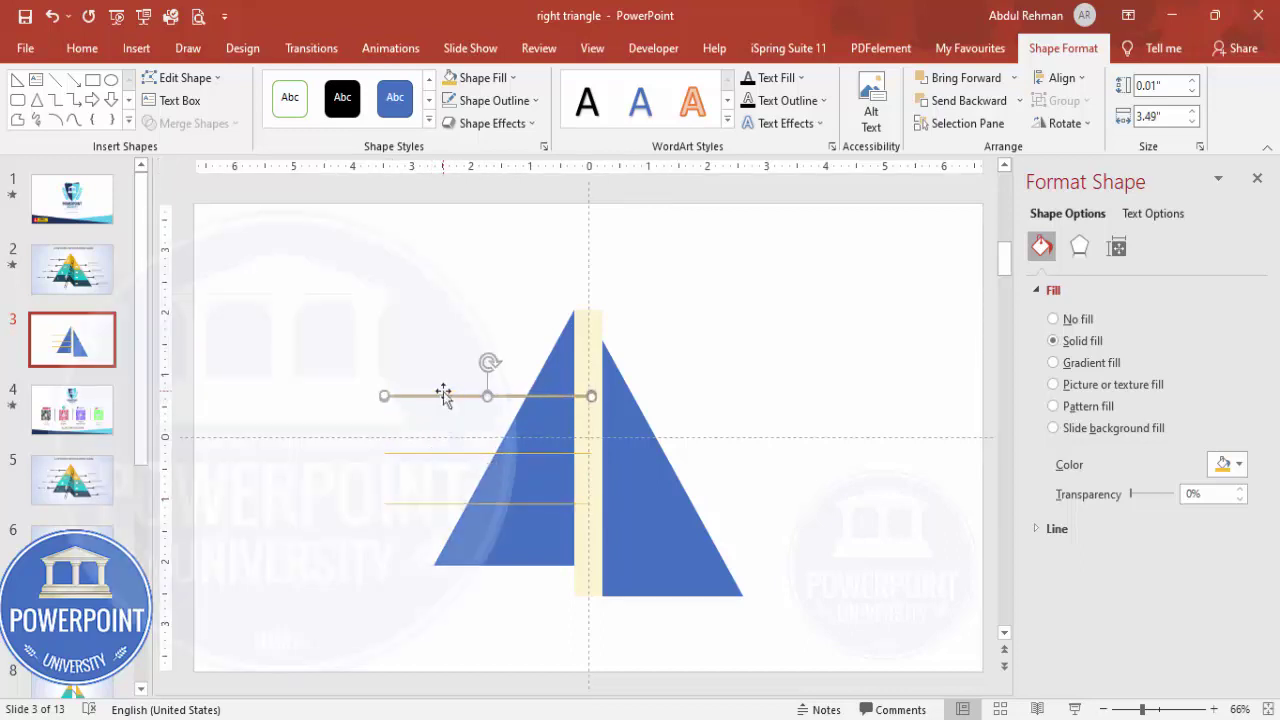
left_click(438, 453, "shift")
left_click(425, 503, "shift")
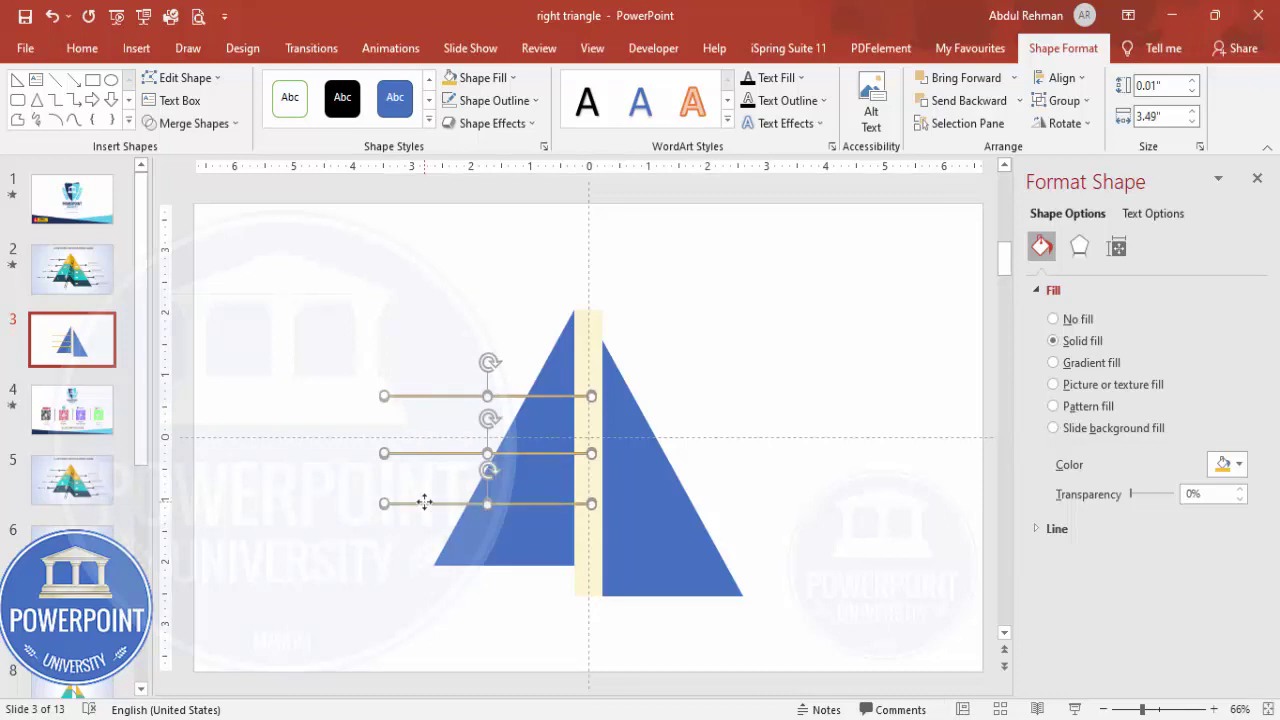
- Distribute the three lines vertically, then copy them onto the right triangle, nudged slightly left
left_click(1060, 78)
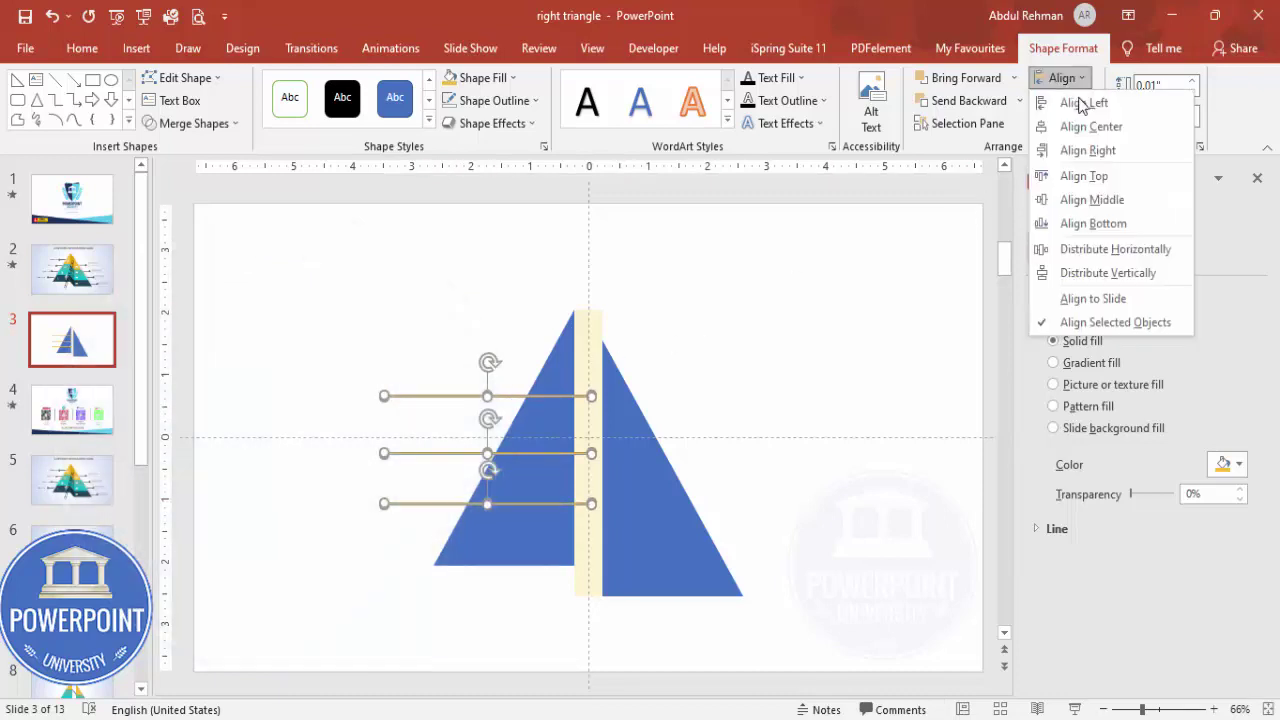
left_click(1097, 273)
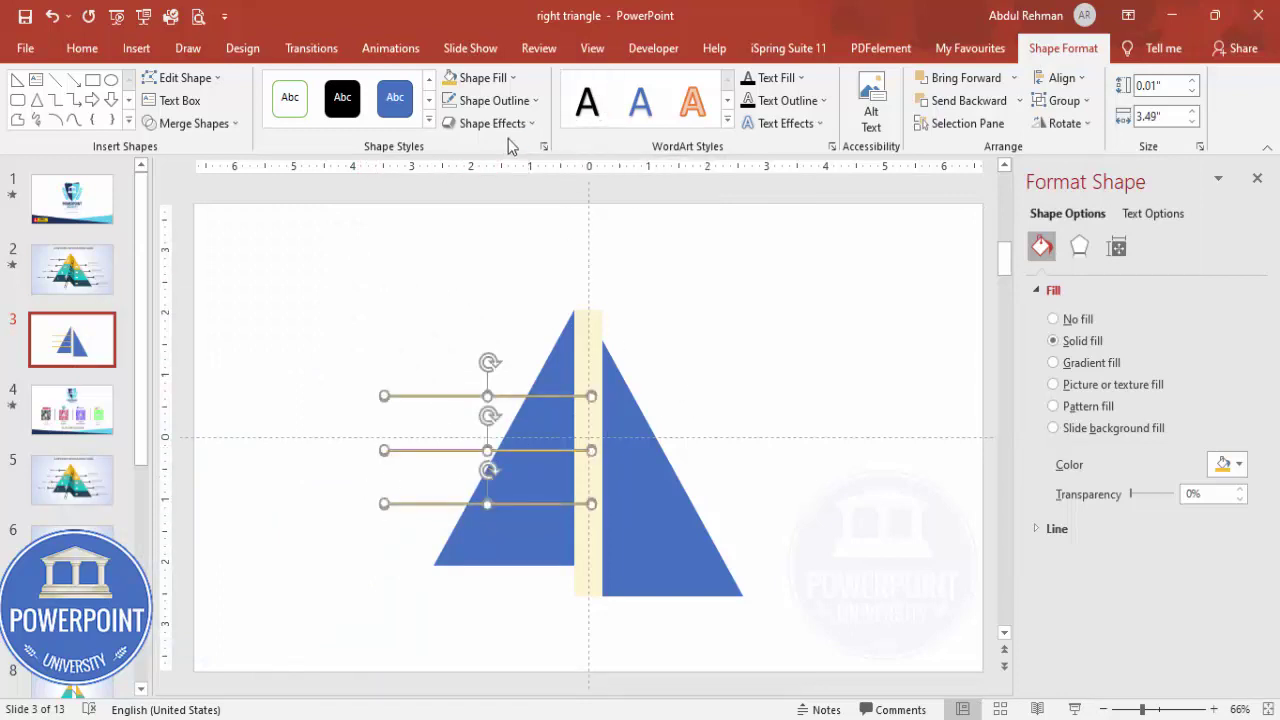
left_click_drag(445, 410, 648, 427)
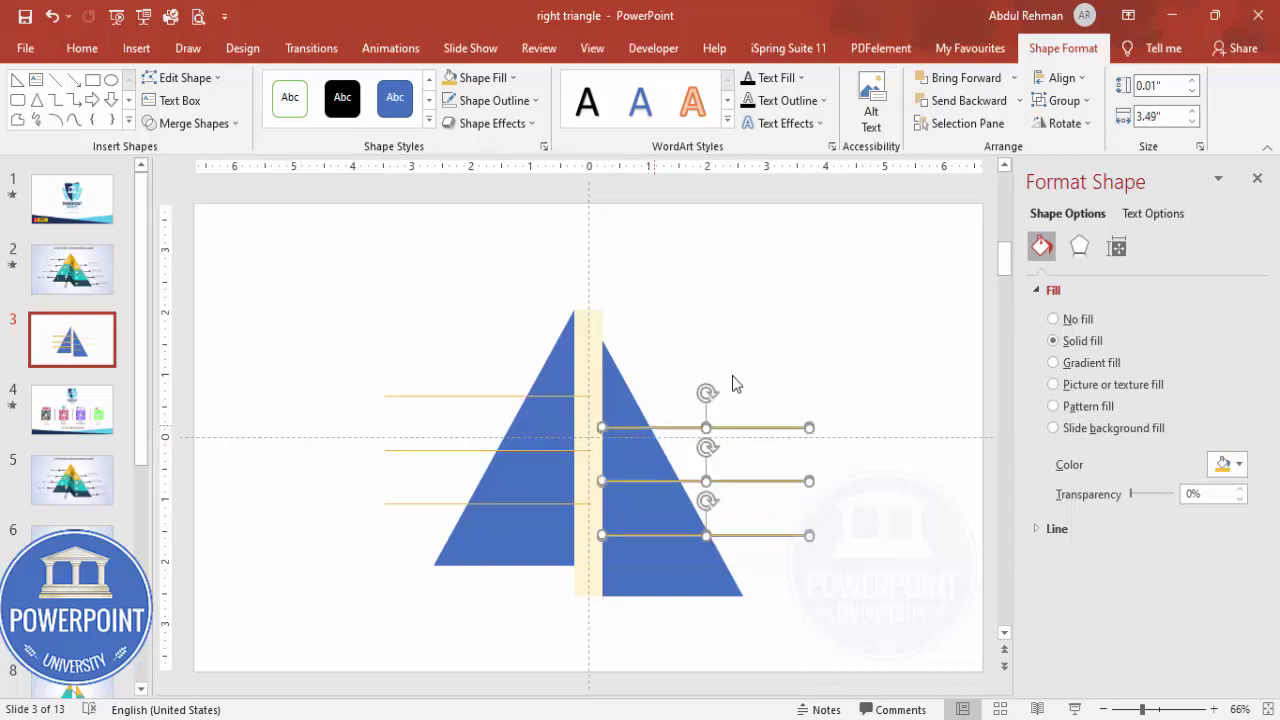
key("Left")
key("Left")
key("Left")
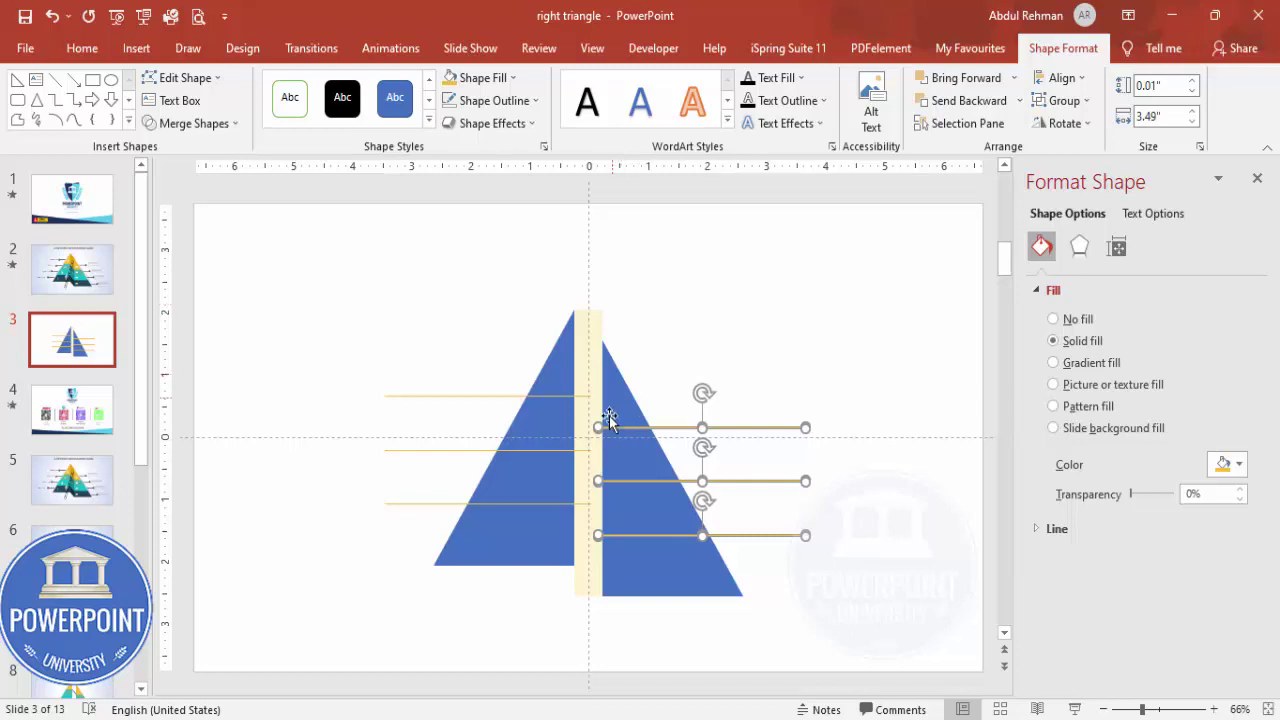
- Select the right triangle with its three lines and apply Merge Shapes > Fragment
left_click(779, 342)
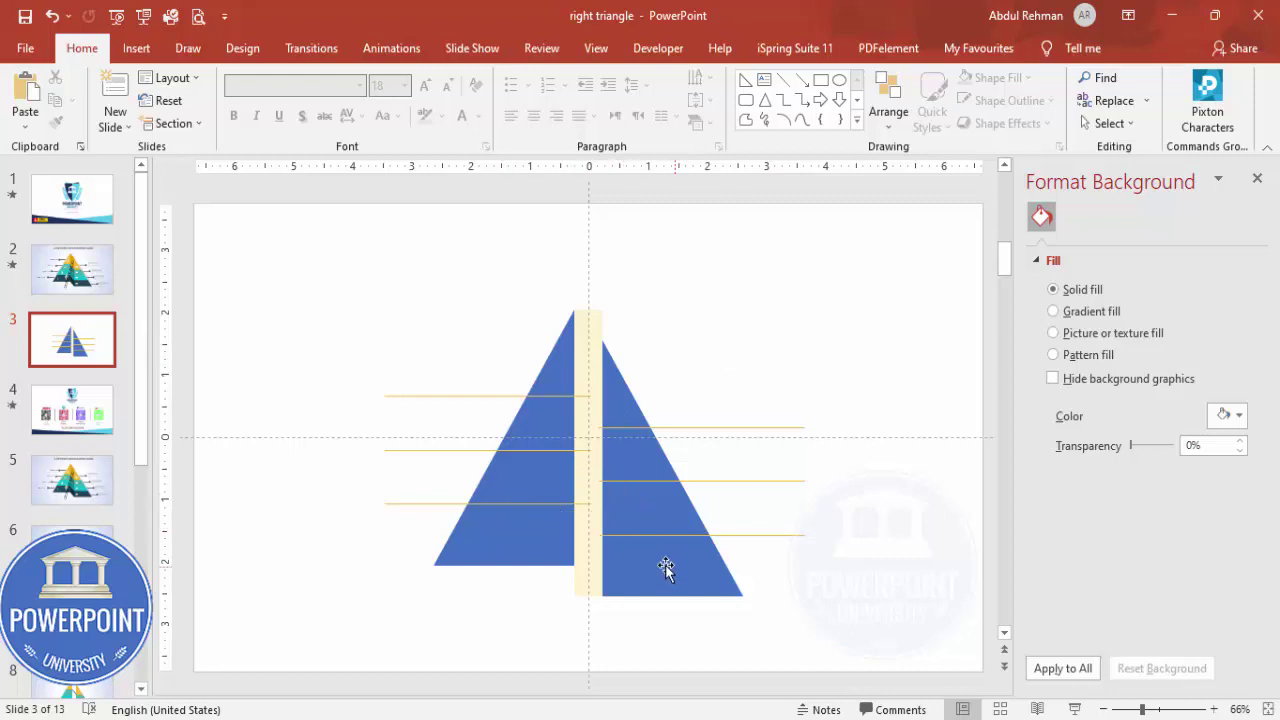
left_click_drag(862, 620, 584, 258)
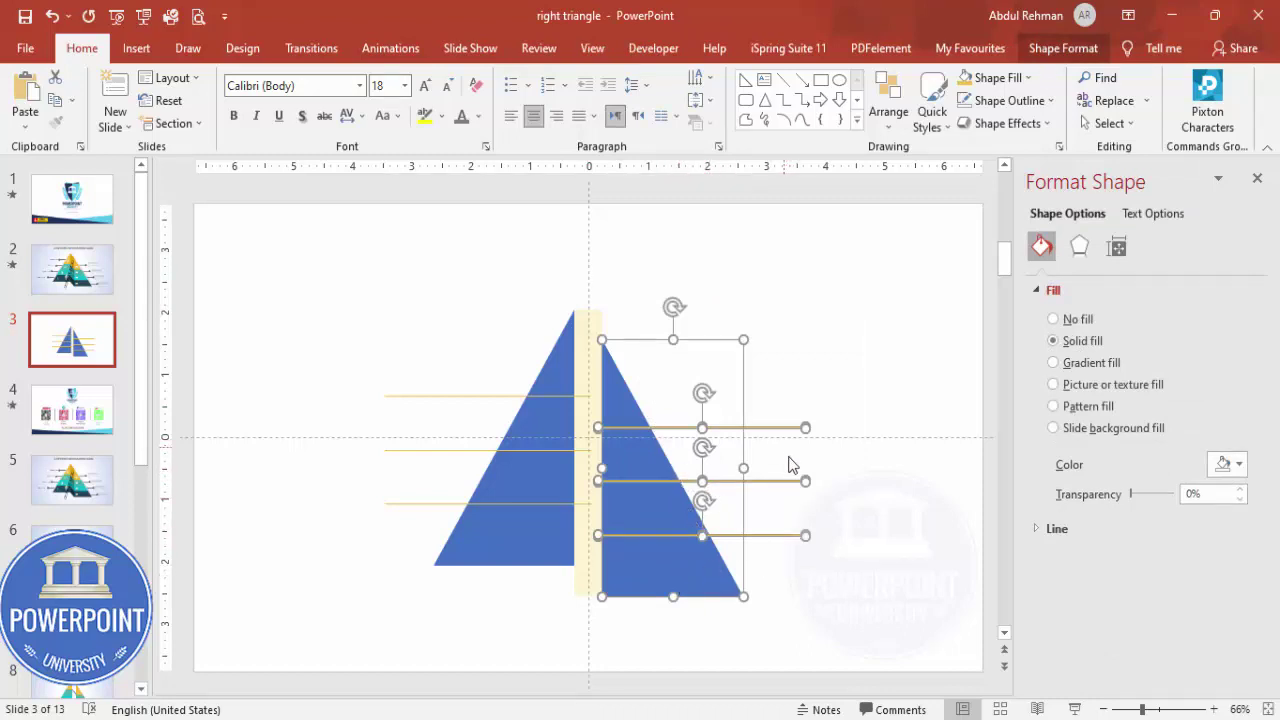
left_click(1068, 48)
left_click(229, 135)
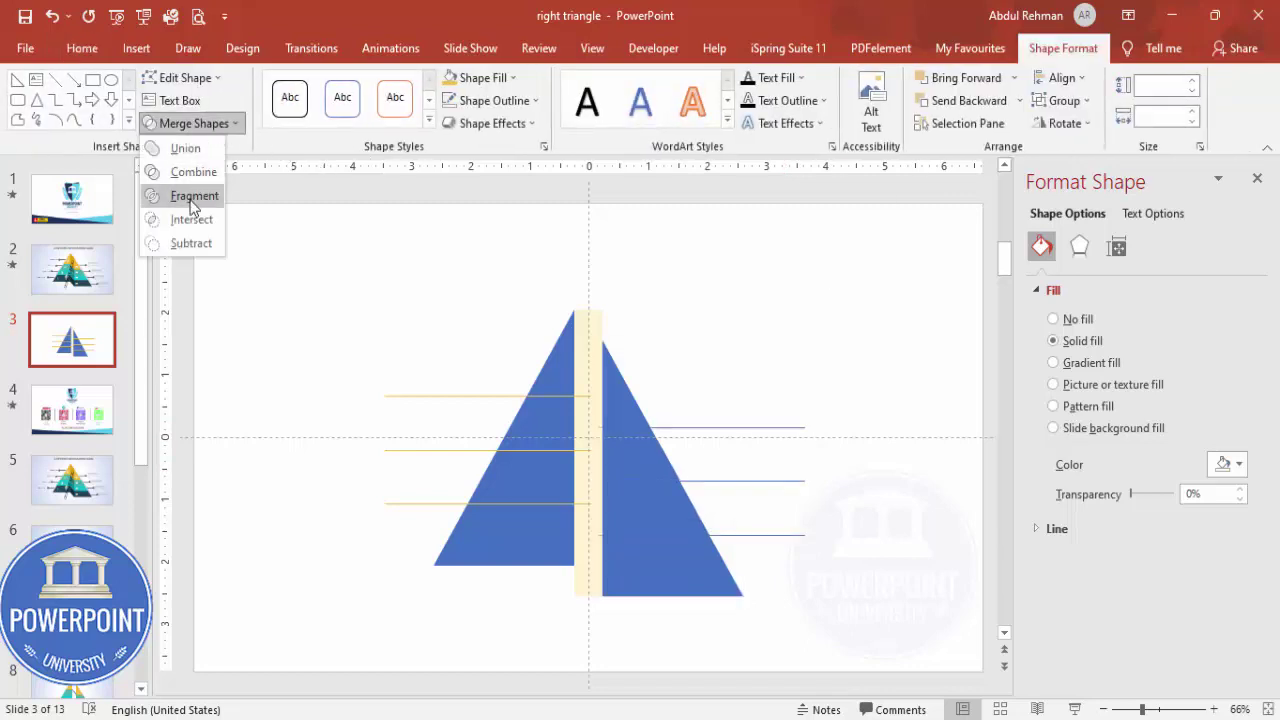
left_click(194, 196)
- Delete the three leftover line fragments from the right half
left_click(883, 651)
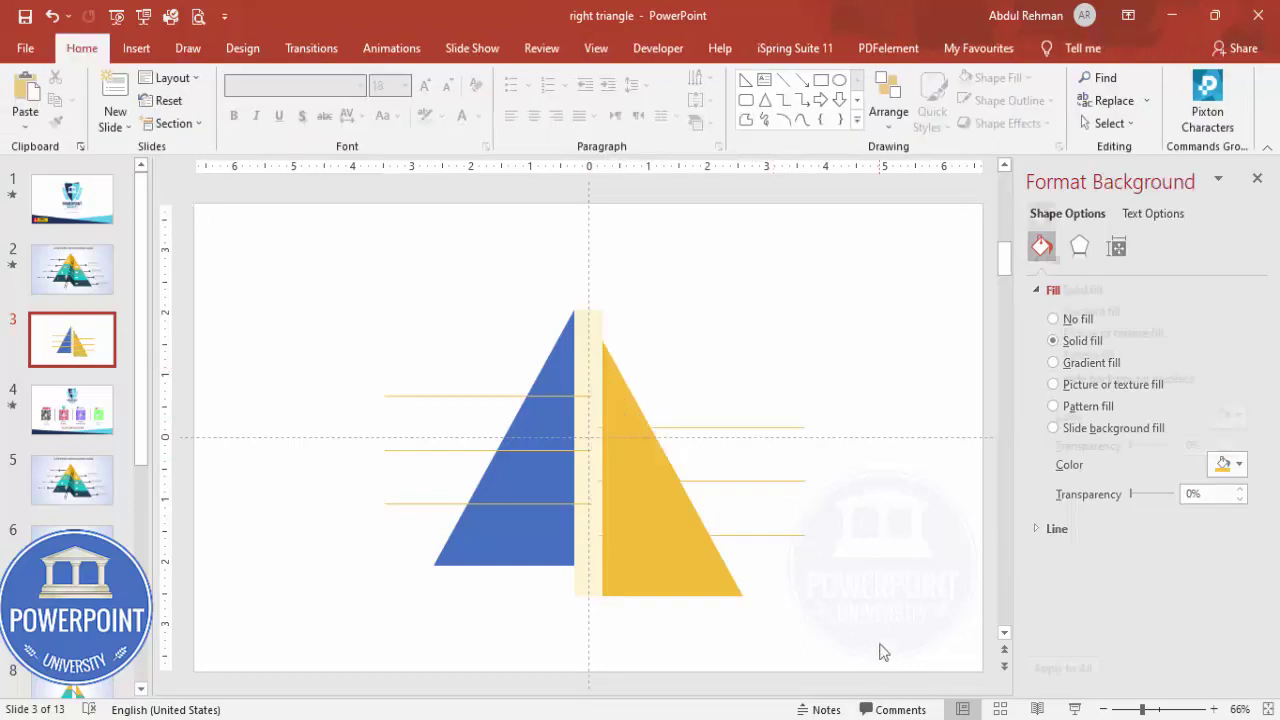
left_click_drag(866, 578, 503, 510)
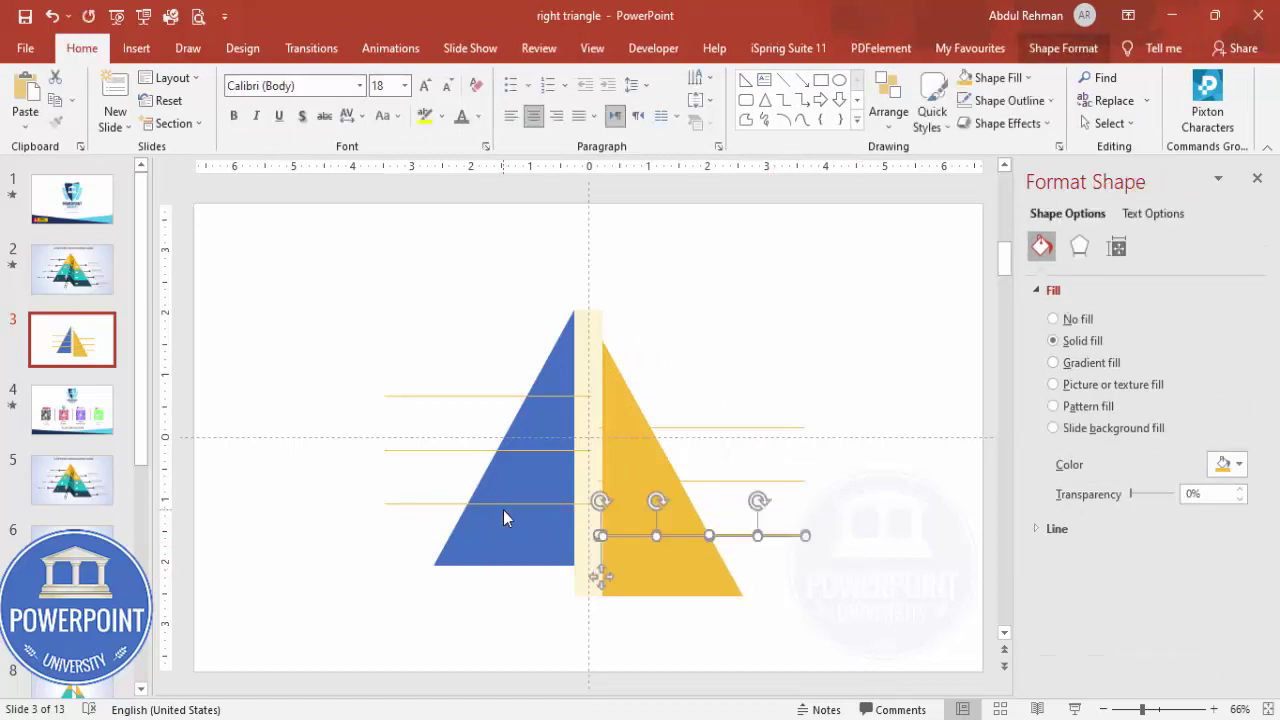
key("Delete")
left_click_drag(872, 508, 555, 450)
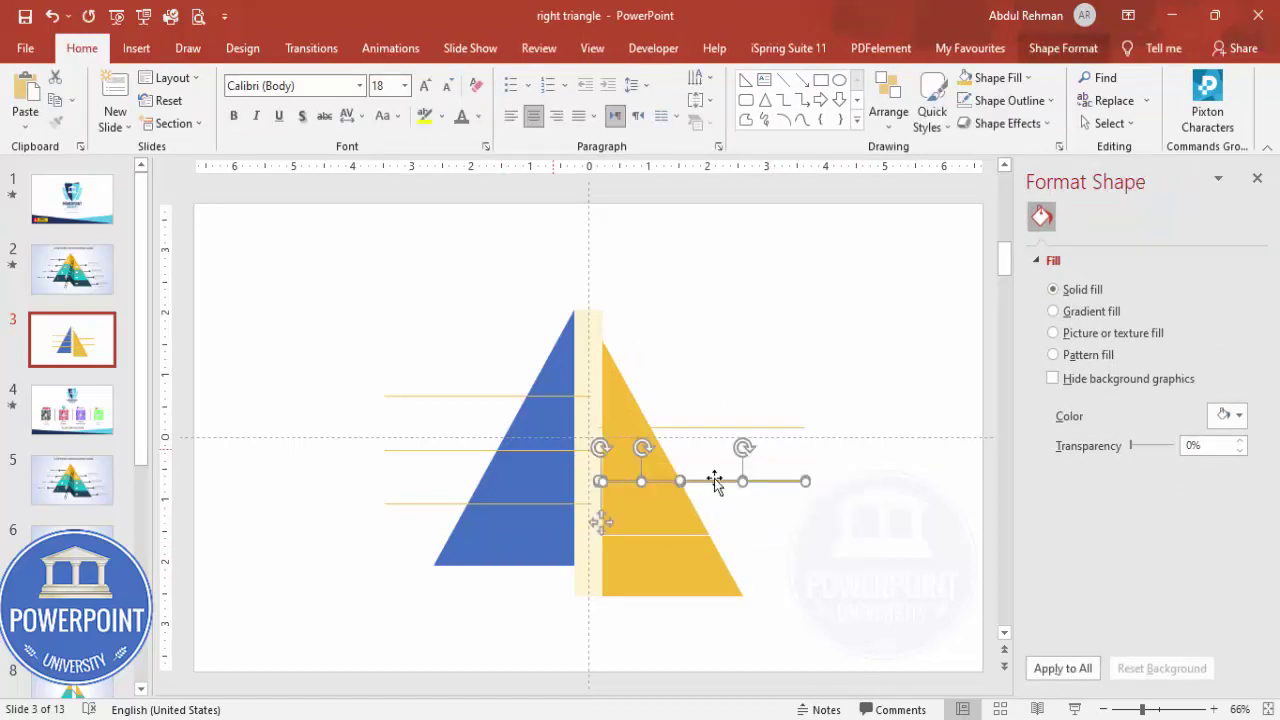
key("Delete")
left_click_drag(855, 455, 576, 402)
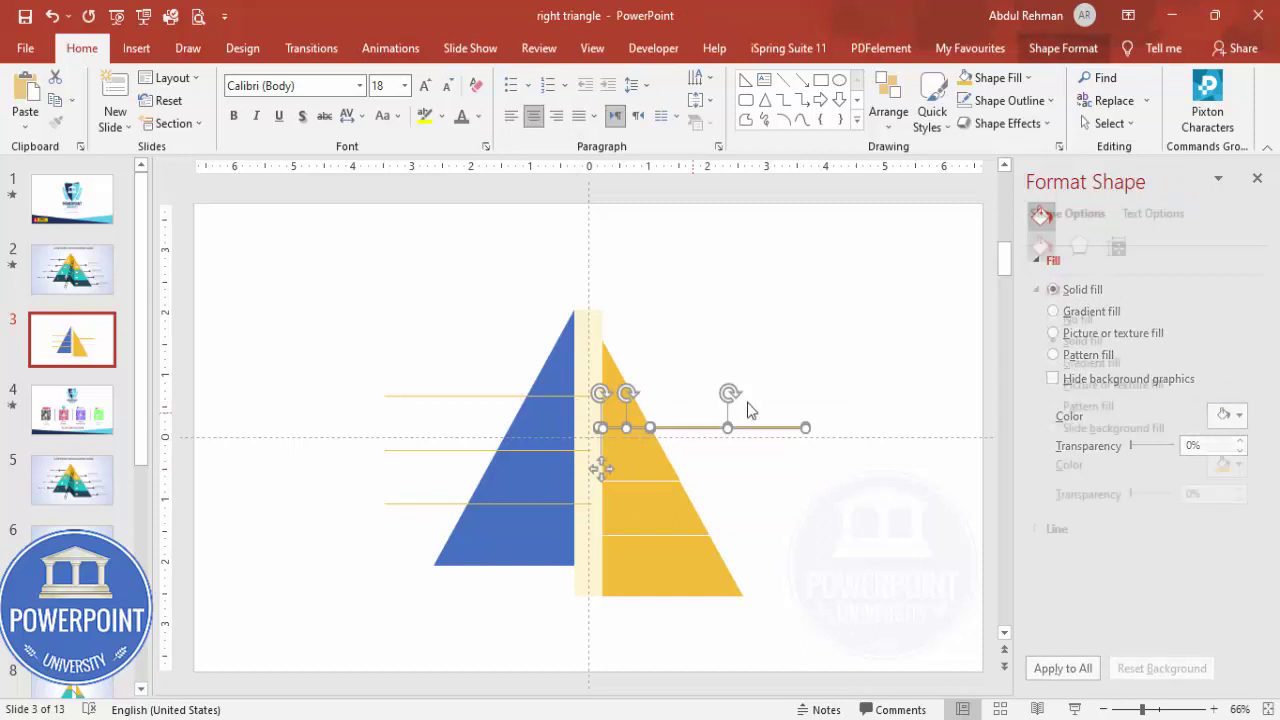
key("Delete")
- Test a slice by dragging it out, undo the move, and select the left blue triangle
left_click_drag(700, 556, 770, 586)
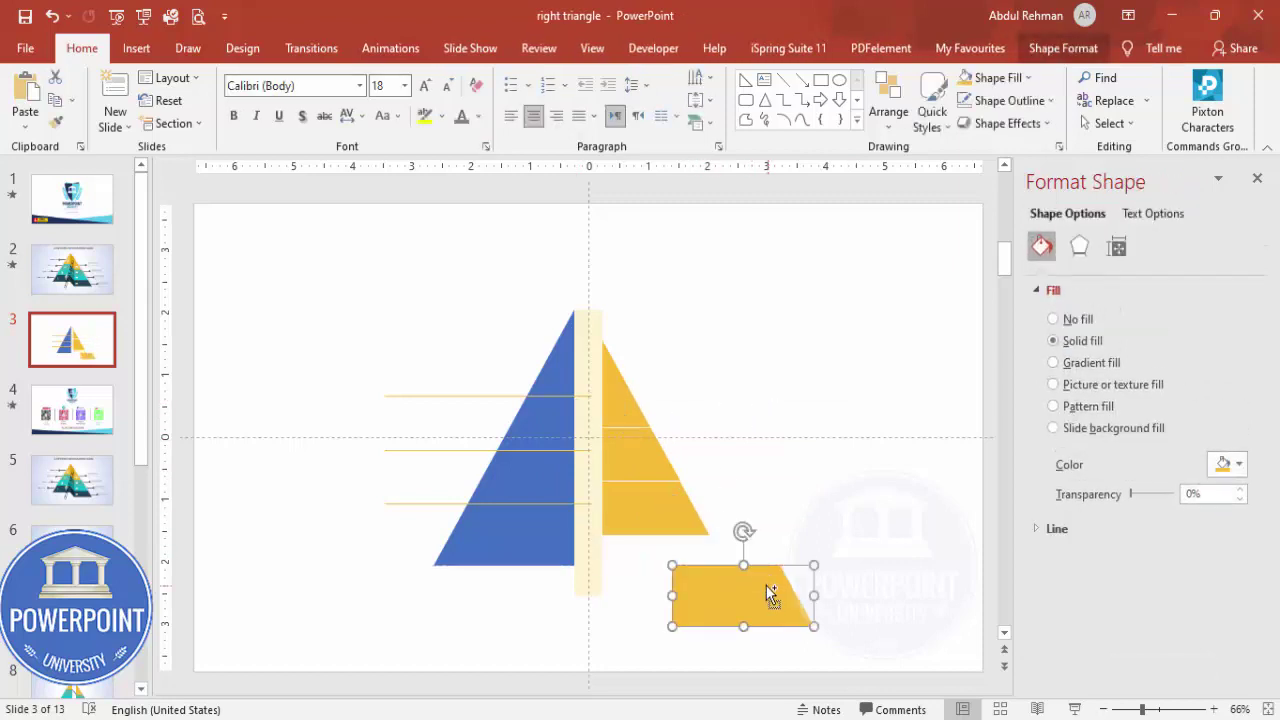
key("ctrl+z")
left_click(733, 378)
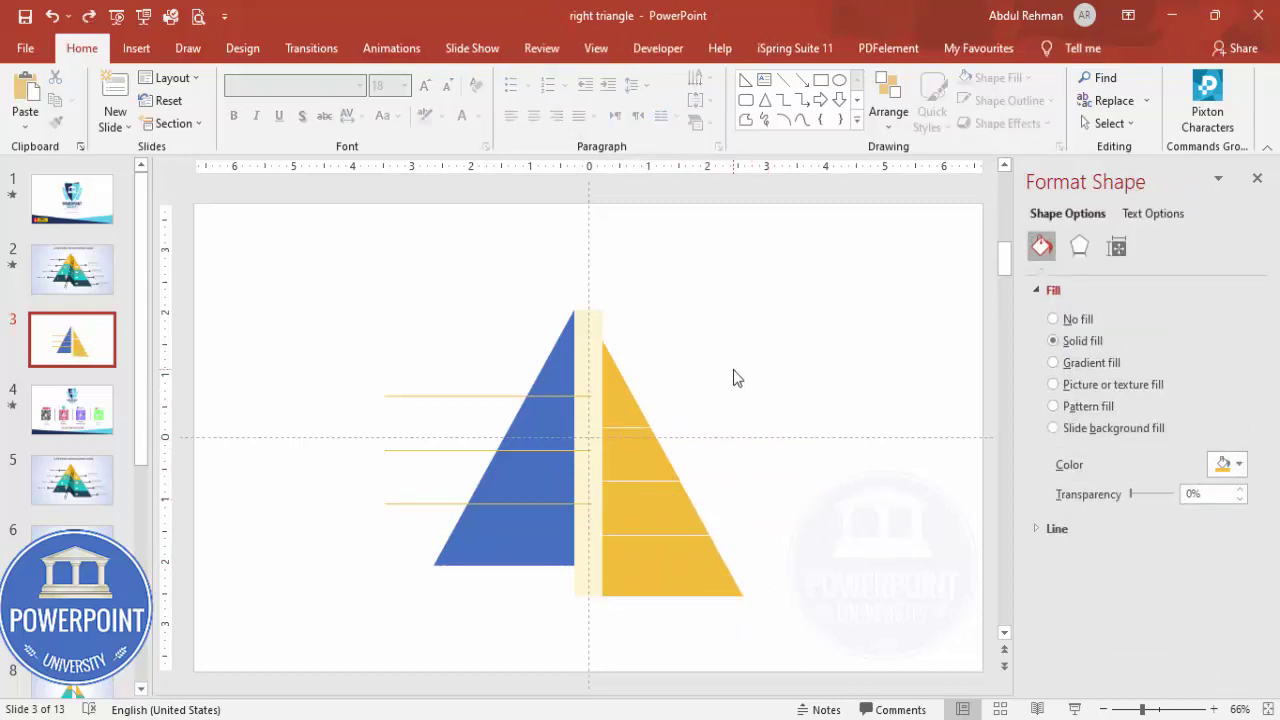
left_click_drag(292, 286, 590, 662)
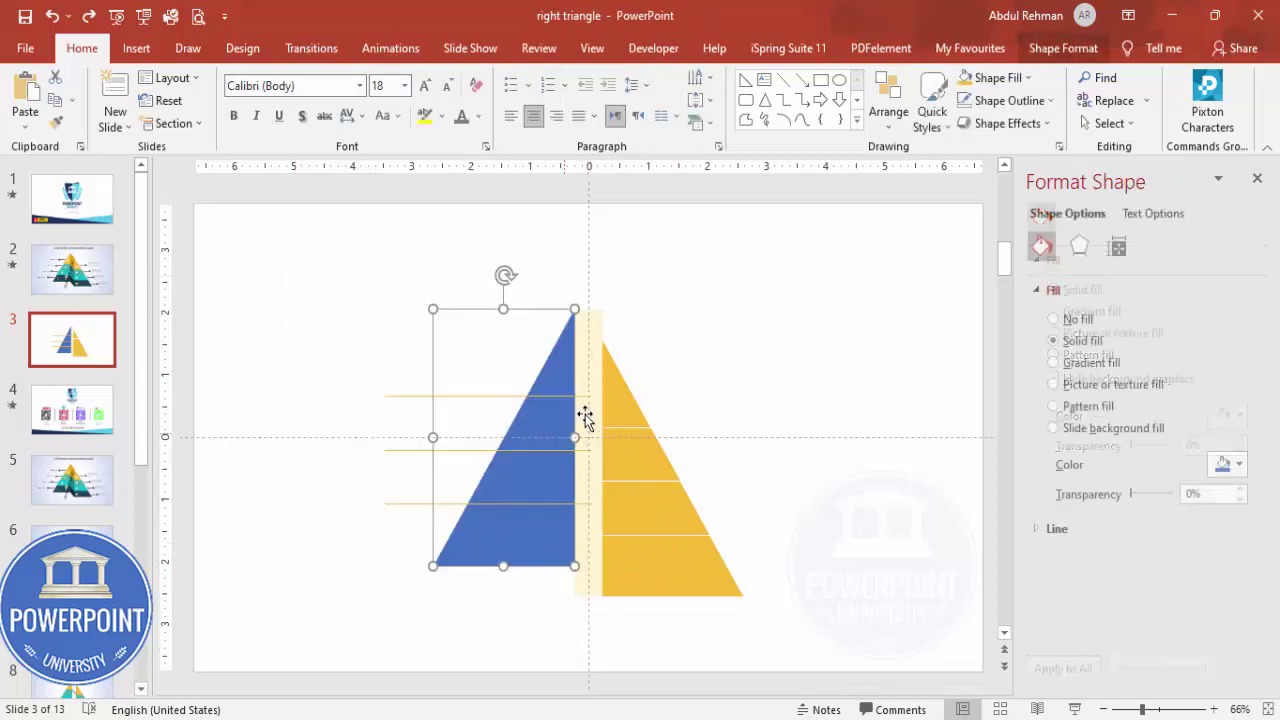
- Add the three thin lines to the blue triangle selection and apply Merge Shapes > Fragment
left_click(404, 397, "shift")
left_click(390, 451, "shift")
left_click(385, 504, "shift")
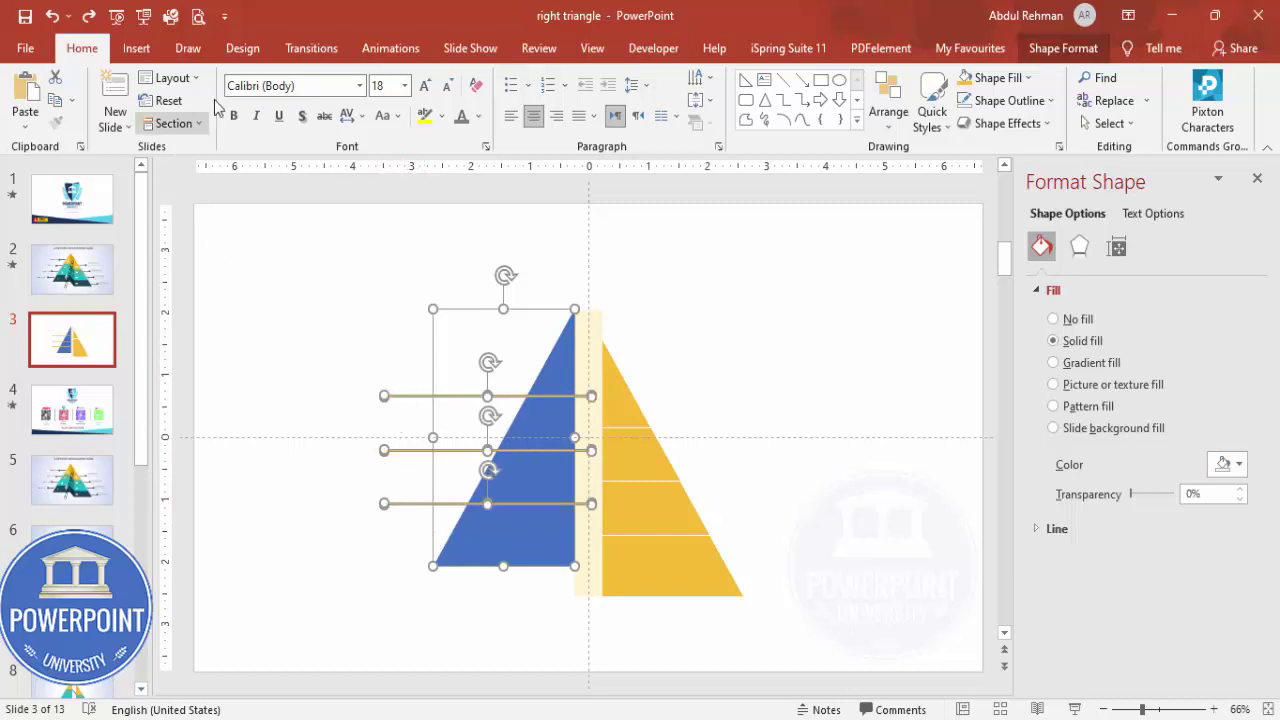
left_click(1038, 55)
left_click(192, 123)
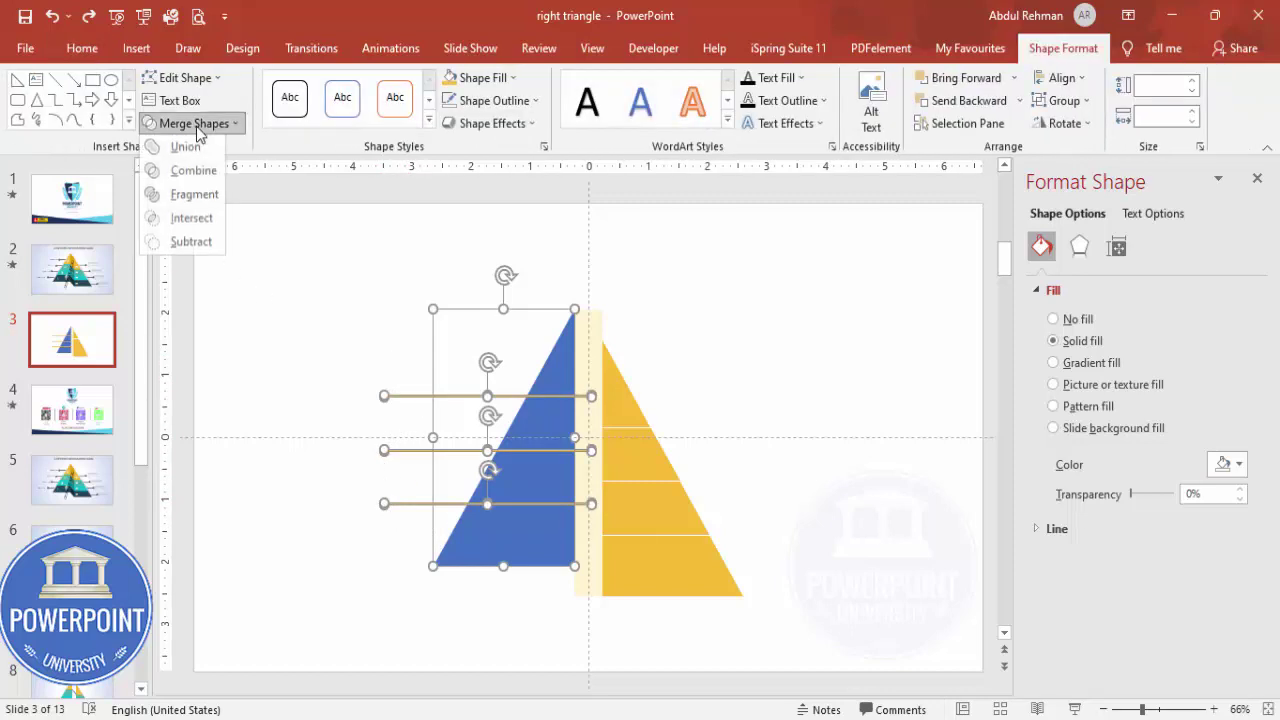
left_click(183, 196)
- Delete the leftover pieces of the top, middle and lower lines
left_click(374, 420)
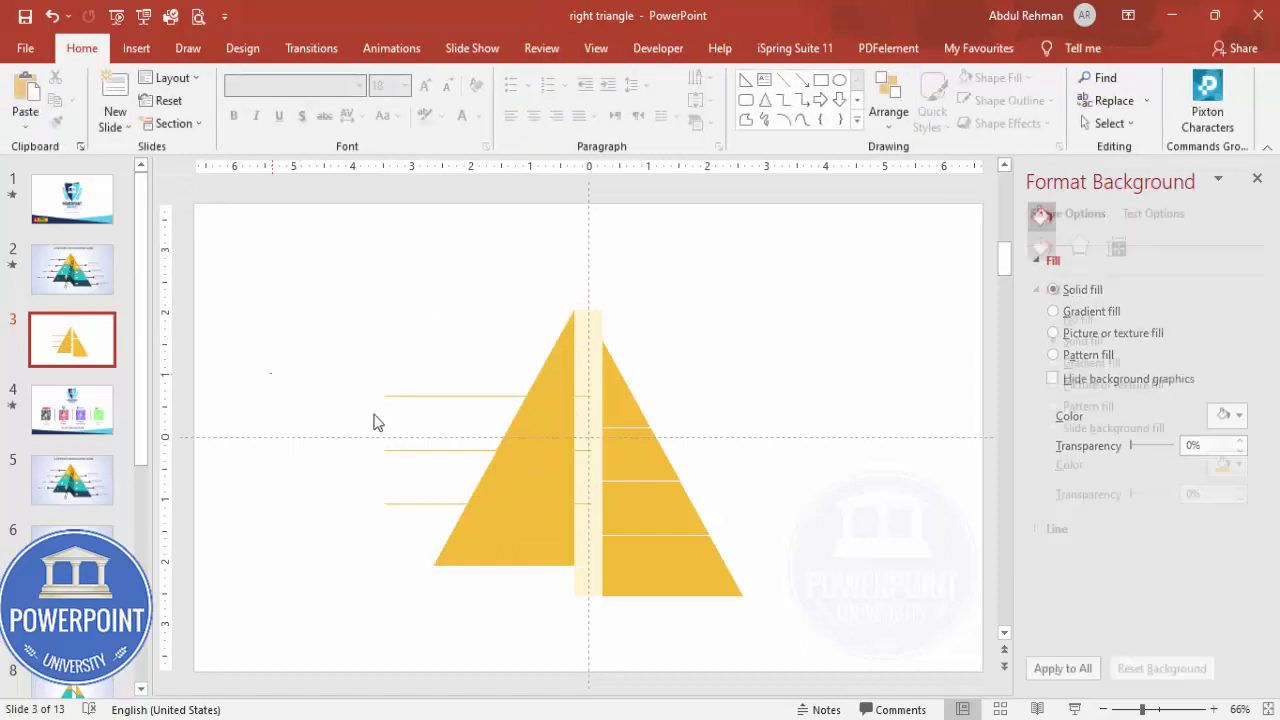
left_click_drag(266, 371, 653, 428)
key("Delete")
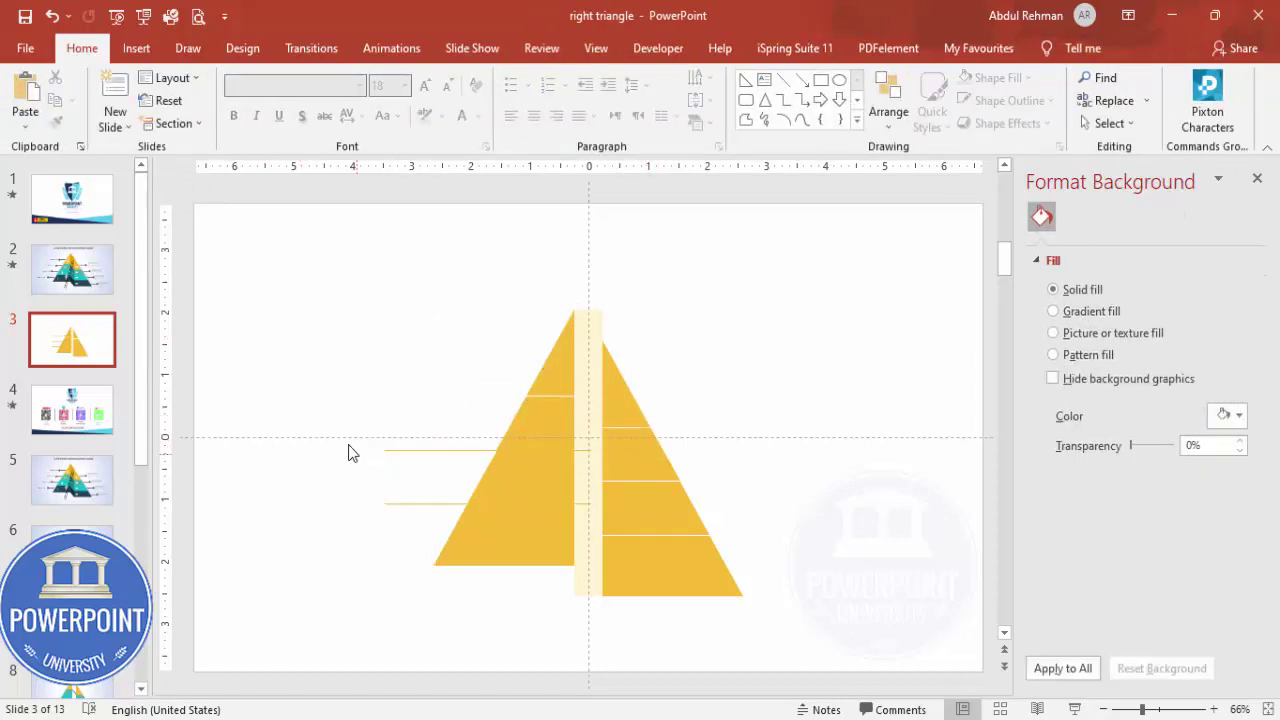
left_click_drag(339, 417, 614, 477)
key("Delete")
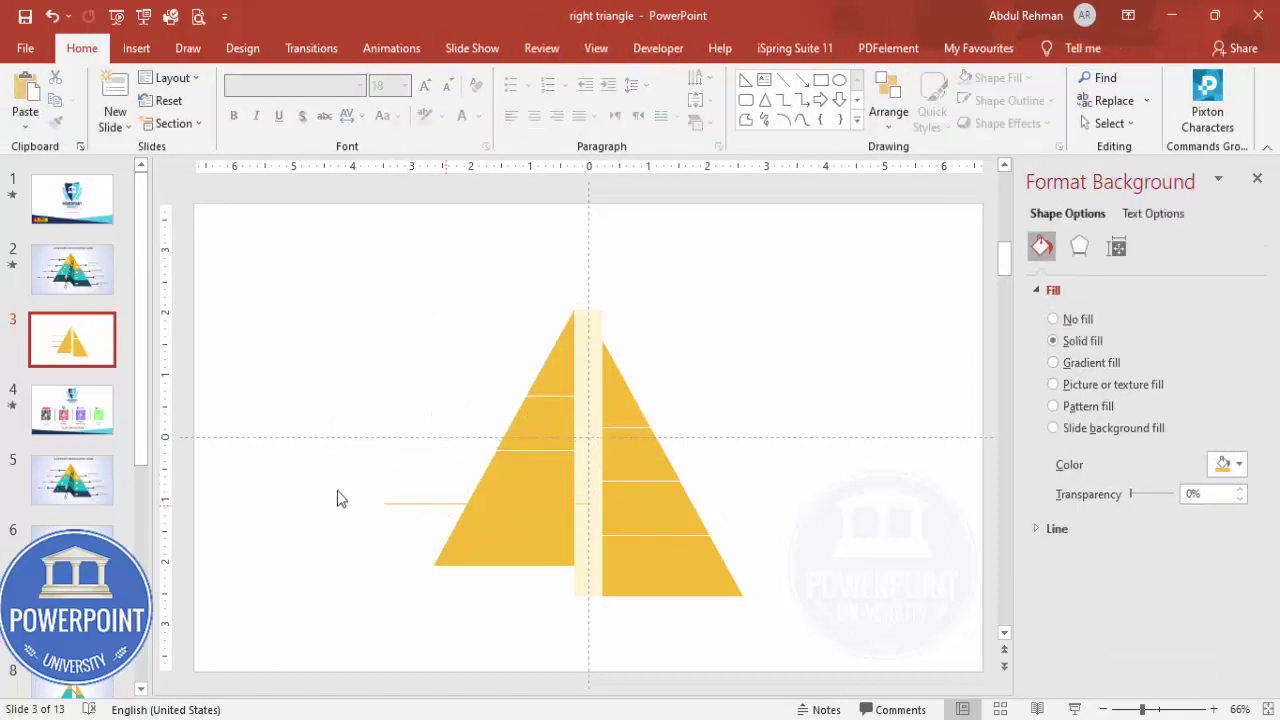
left_click_drag(309, 481, 651, 535)
key("Delete")
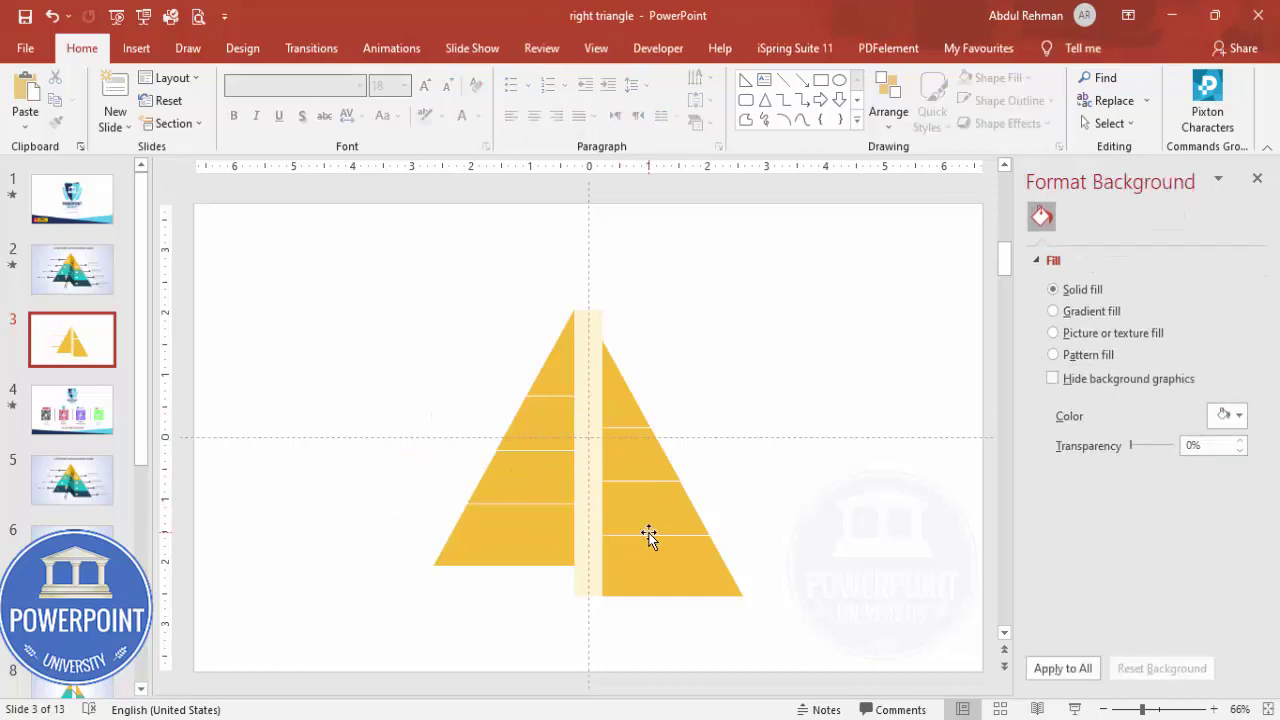
- Colour both bottom bands dark navy from the recent colour swatches
left_click(674, 591)
left_click(542, 552, "shift")
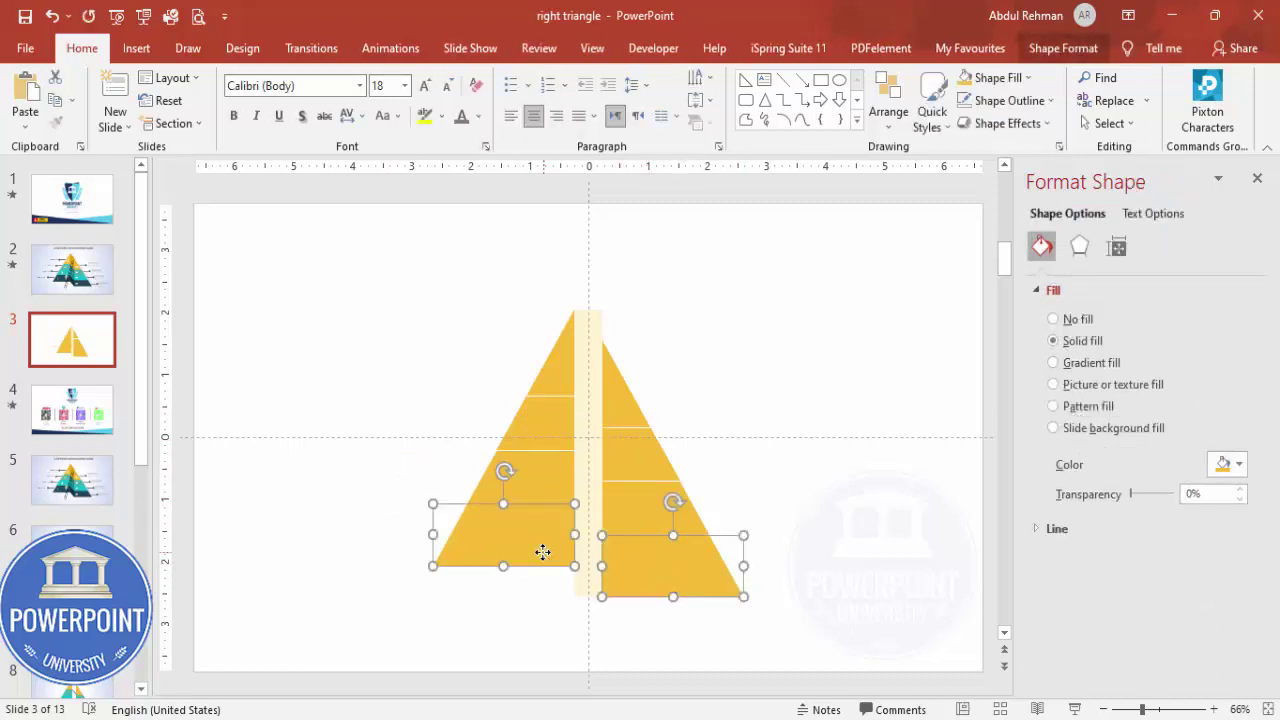
left_click(1236, 466)
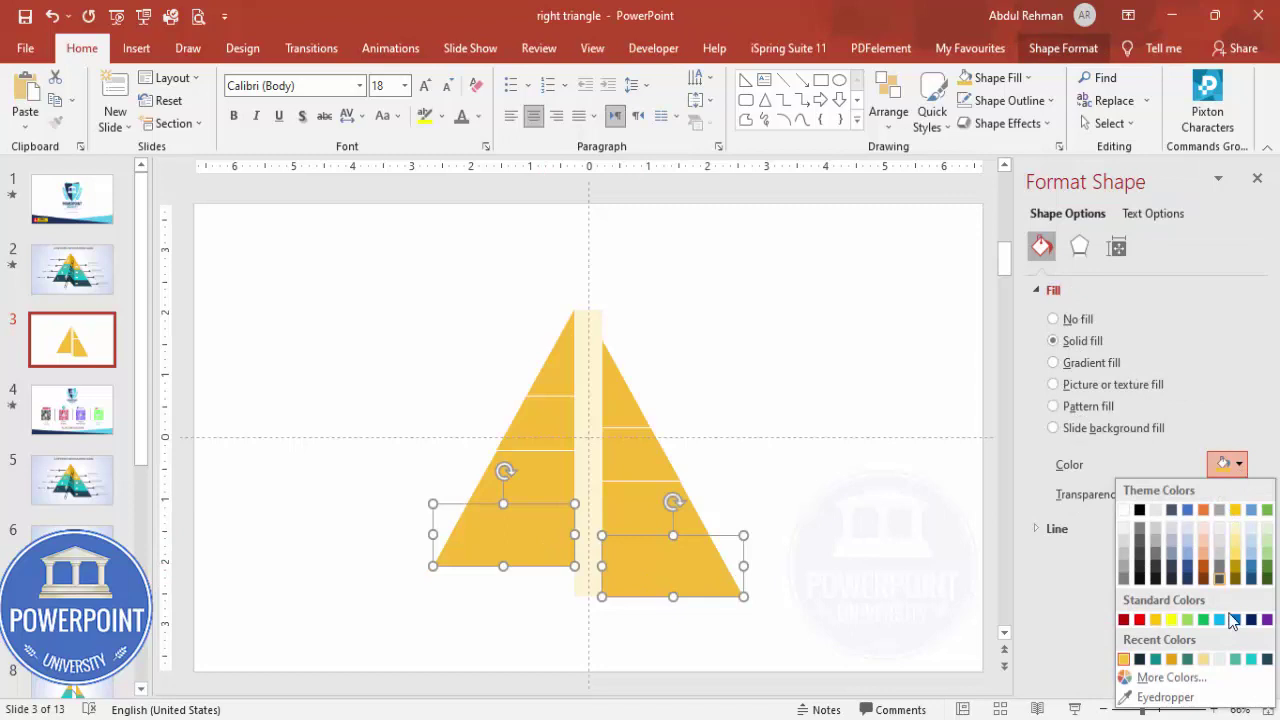
left_click(1187, 659)
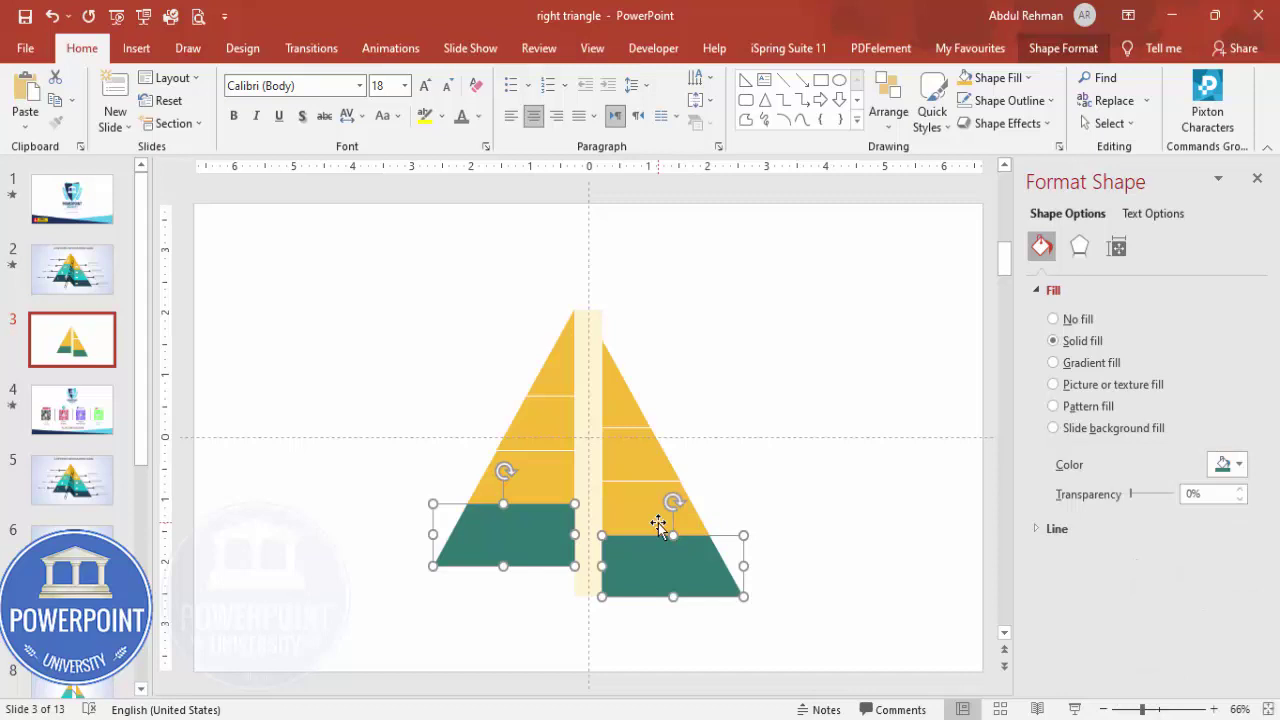
left_click(1228, 464)
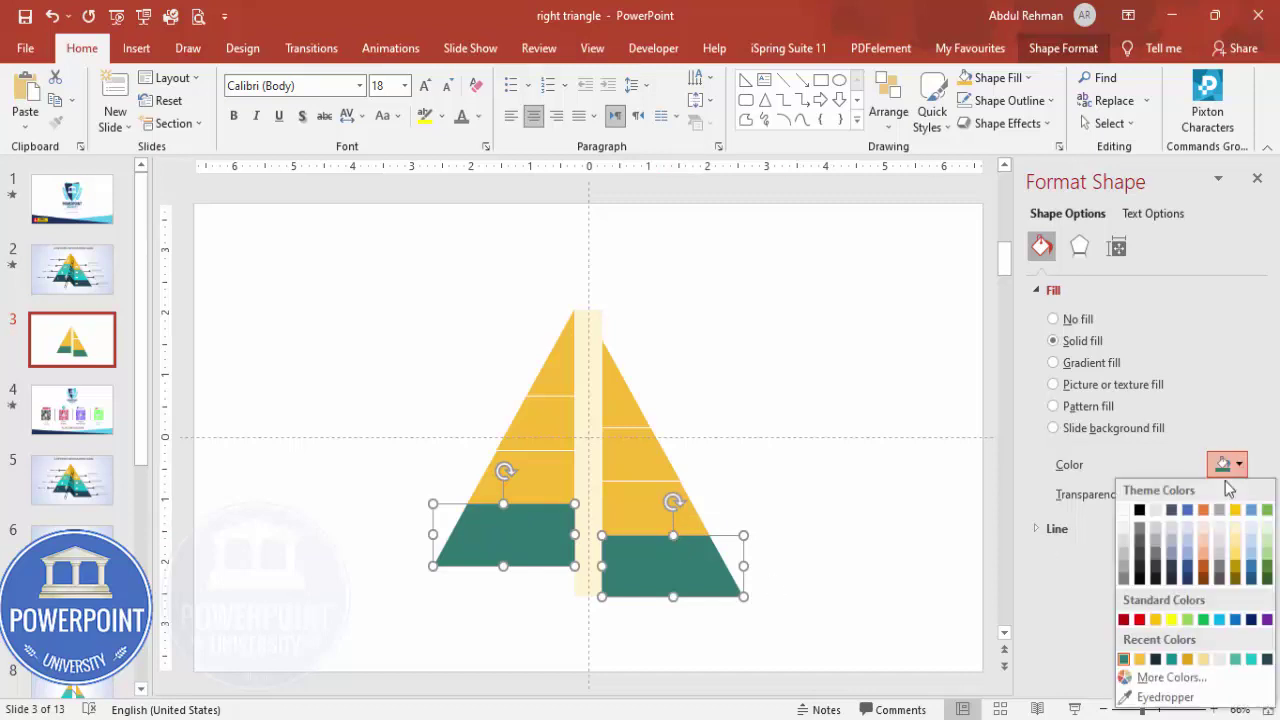
left_click(1155, 659)
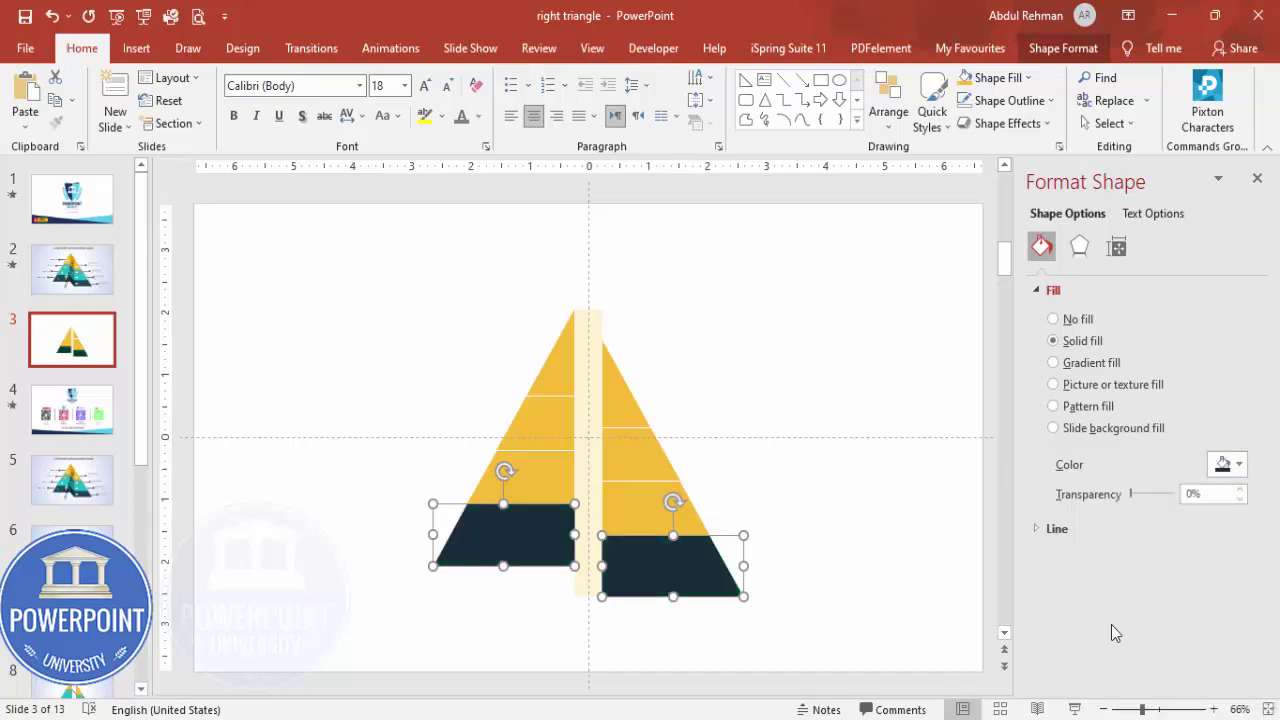
- Colour the second-row bands gold and the third-row bands teal
left_click(605, 507)
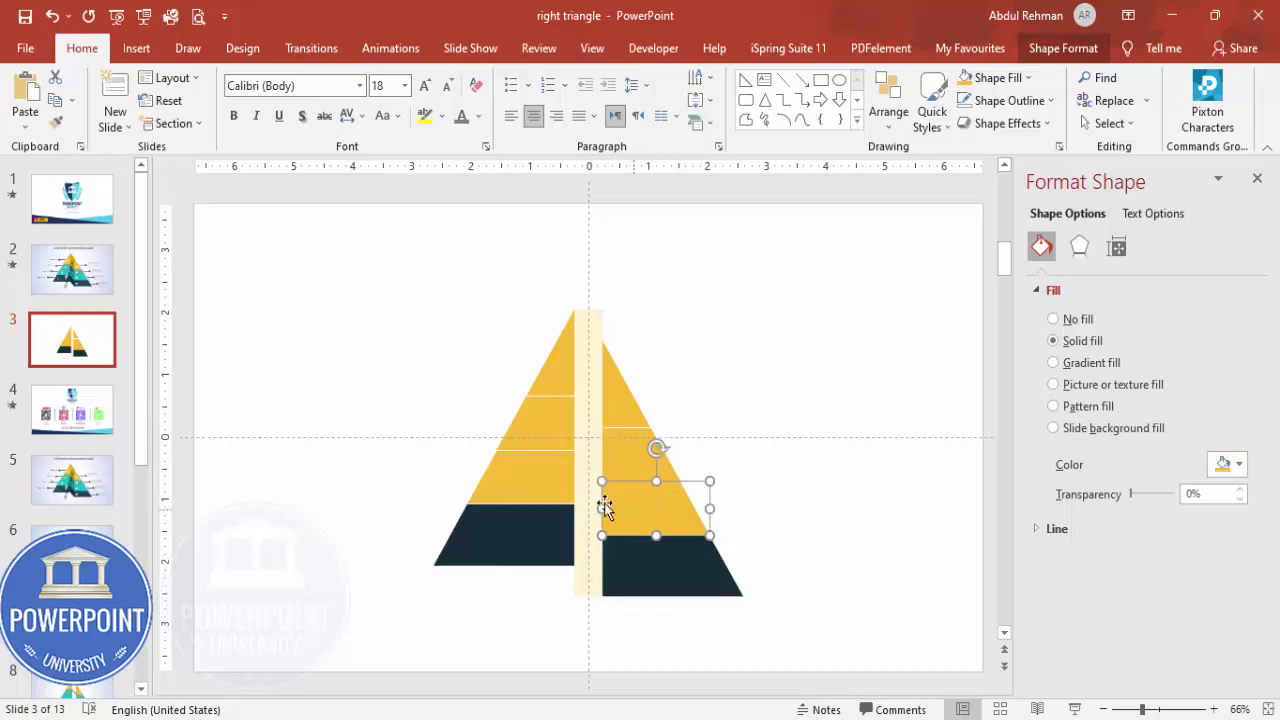
left_click(514, 490, "shift")
left_click(1228, 464)
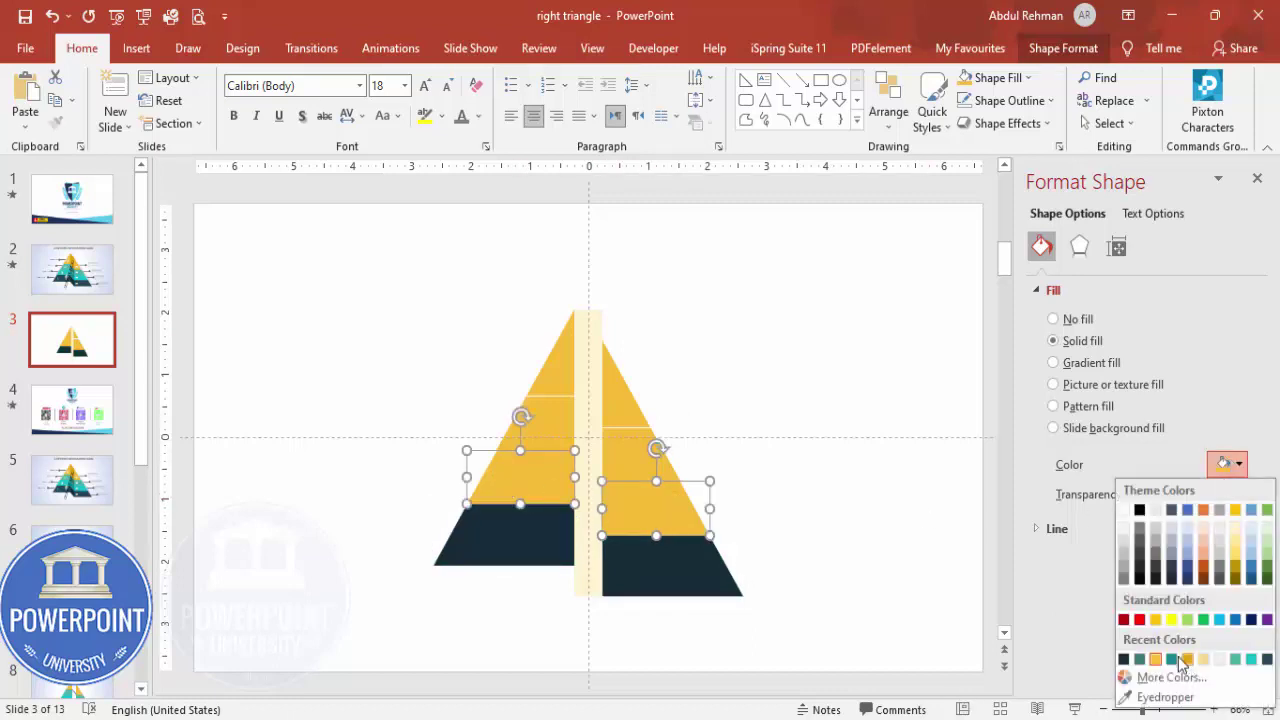
left_click(1185, 659)
left_click(648, 456)
left_click(565, 440, "shift")
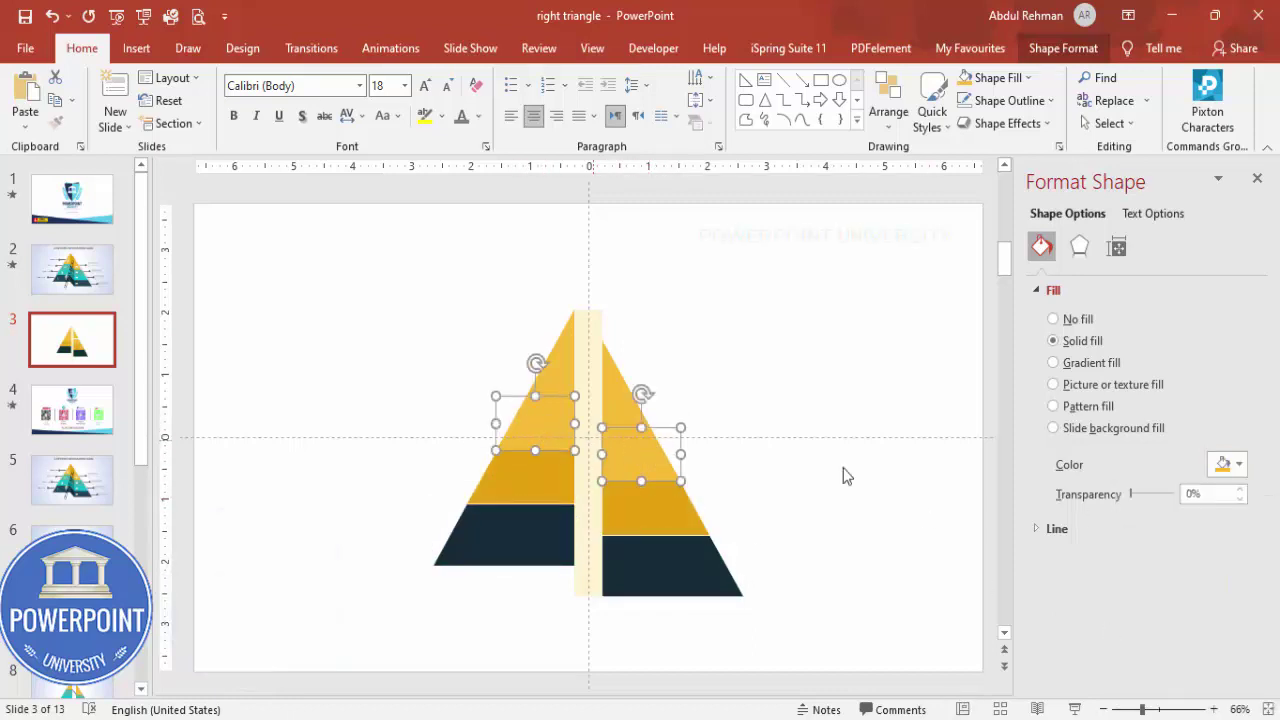
left_click(1220, 468)
left_click(1252, 659)
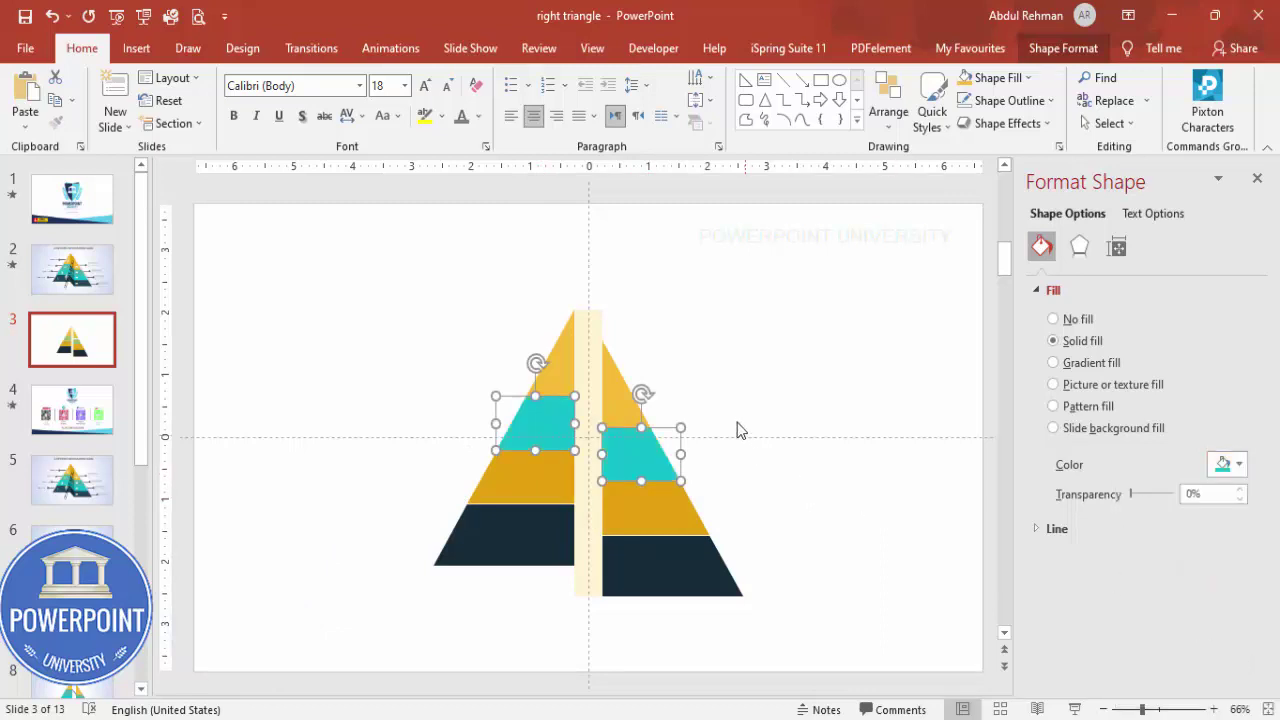
- Colour the two top triangles purple and deselect them
left_click(622, 408)
left_click(566, 380, "shift")
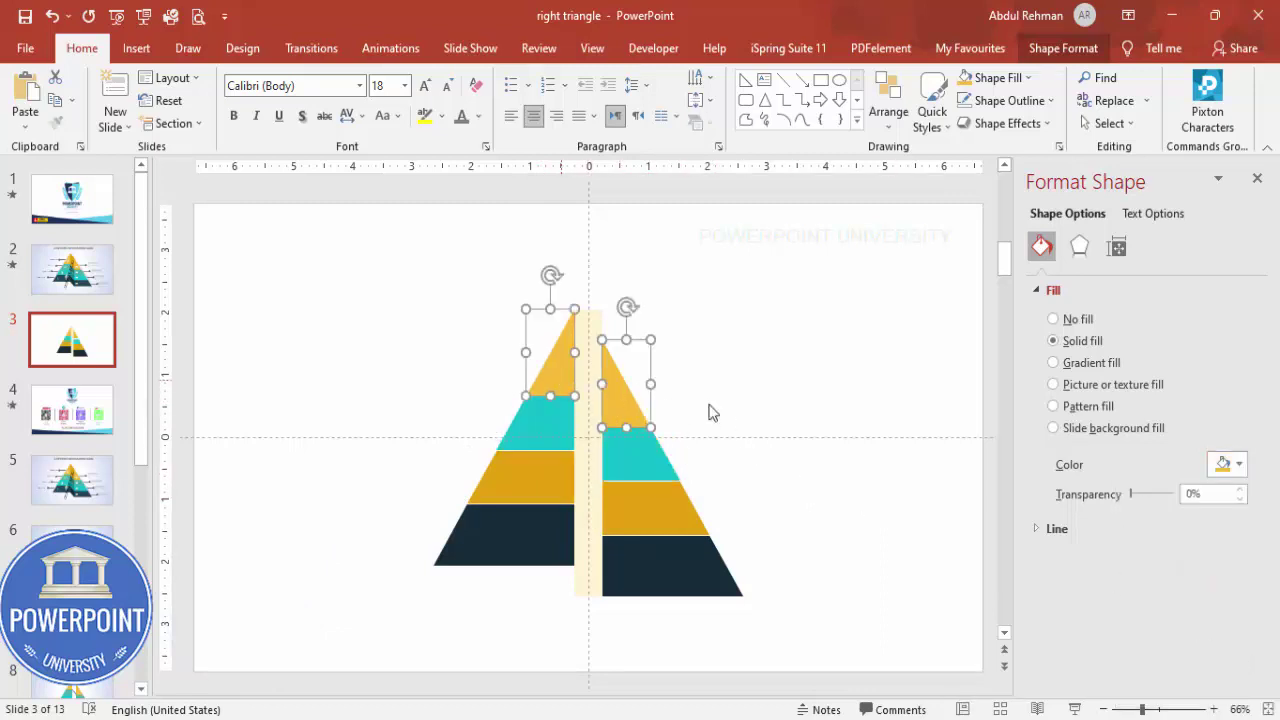
left_click(1227, 465)
left_click(1262, 614)
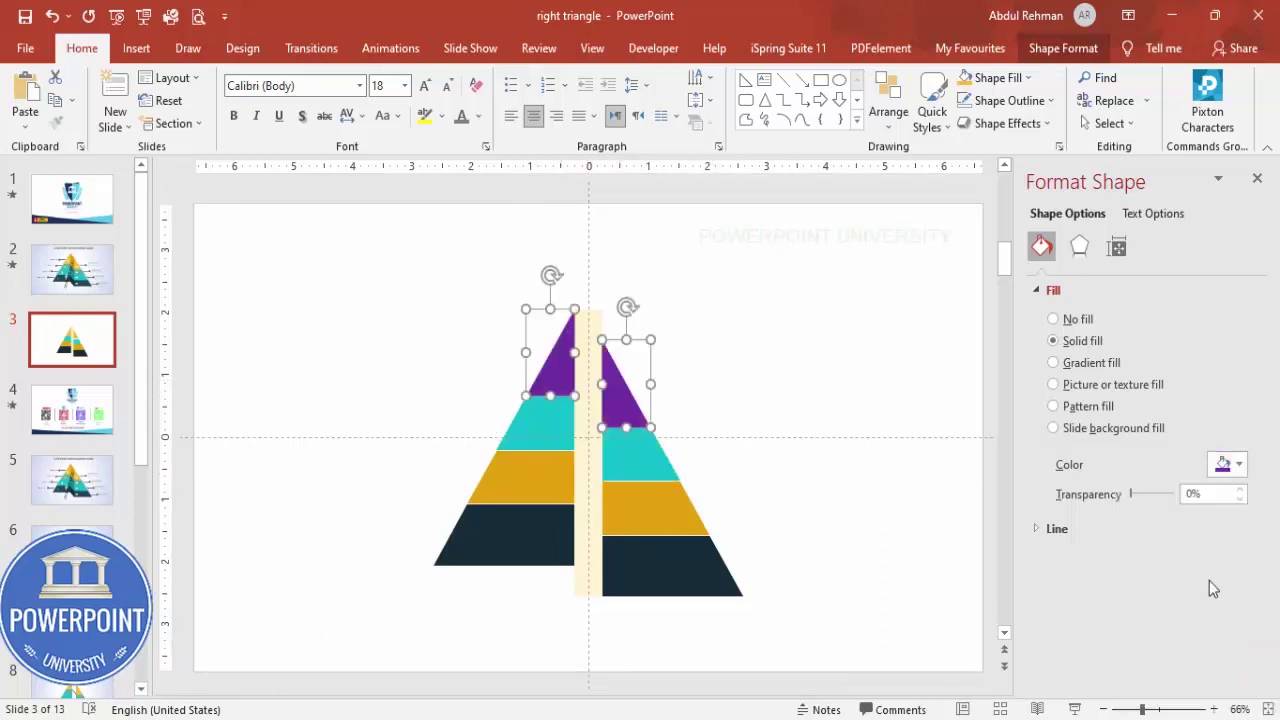
left_click(792, 397)
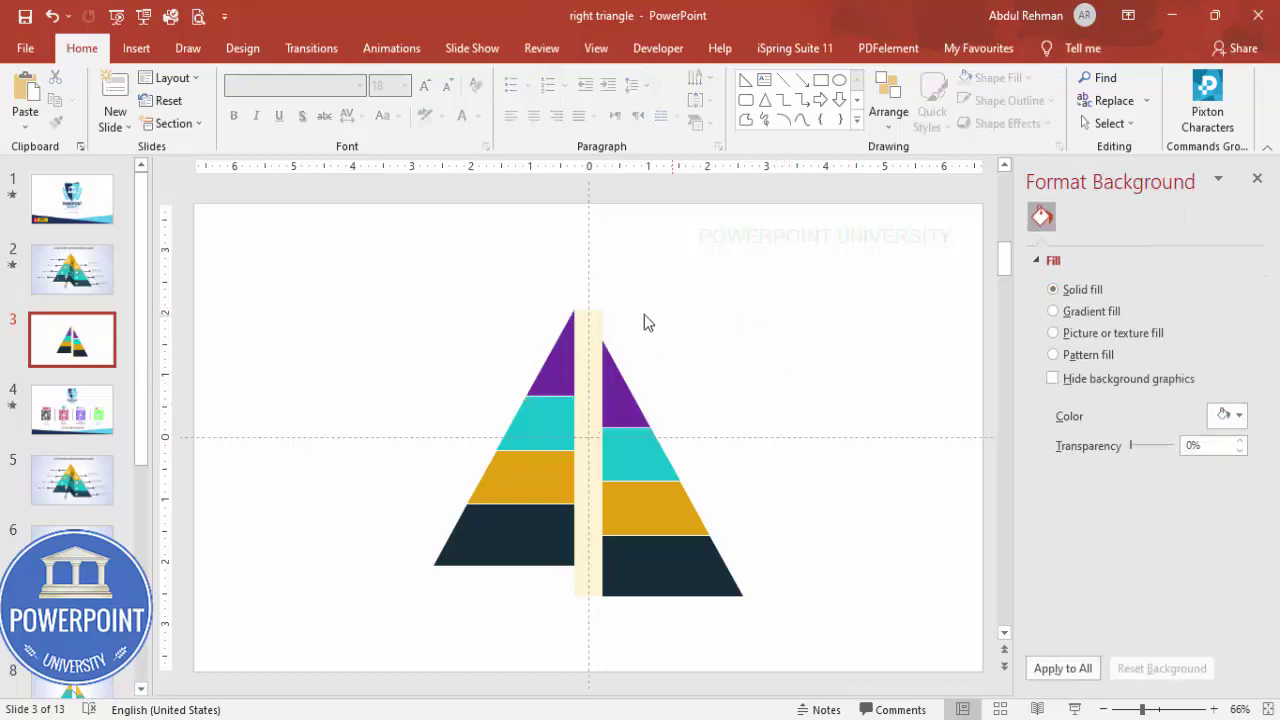
- Lower the pale-yellow centre bar's fill transparency to roughly 24% so it looks more solid
left_click(592, 323)
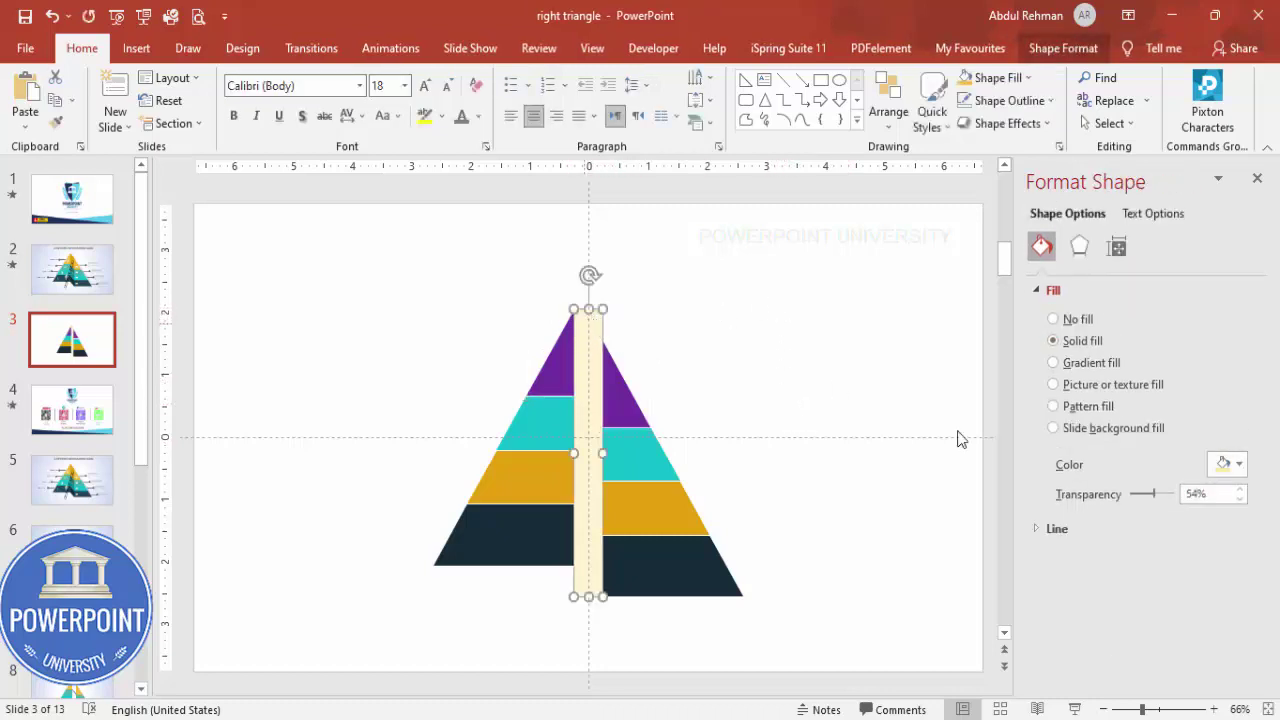
left_click_drag(1148, 501, 1144, 502)
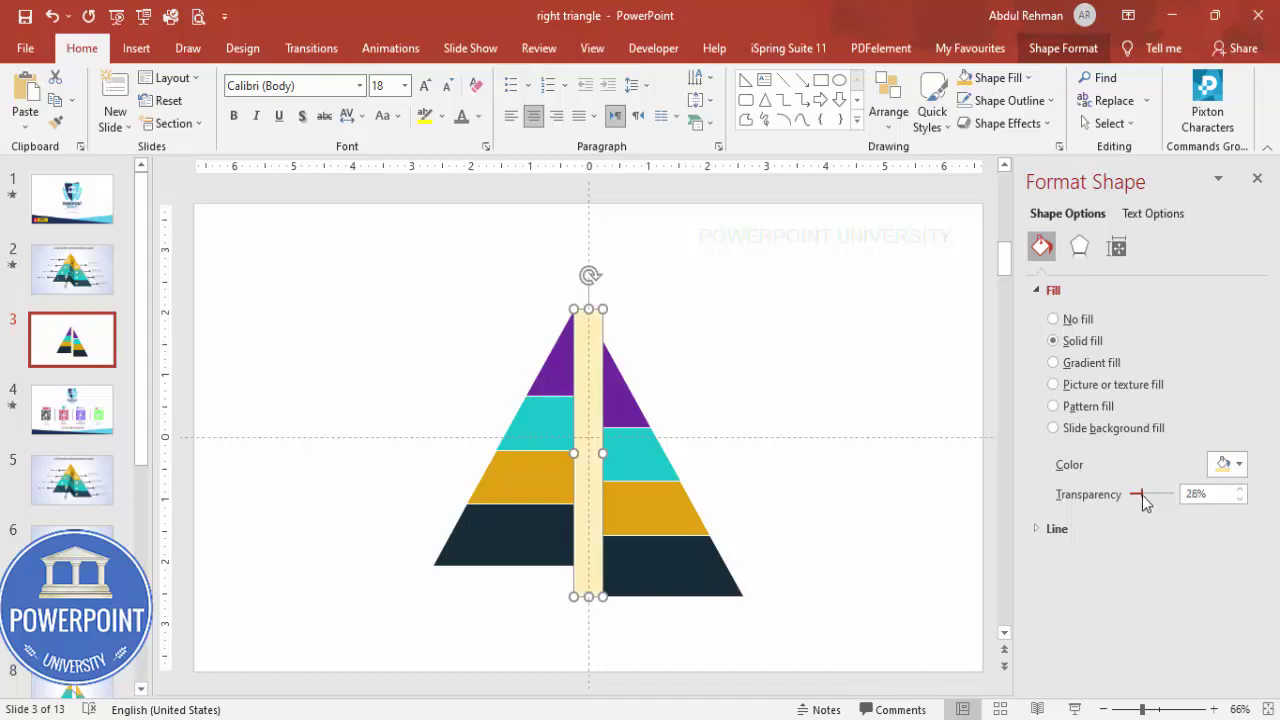